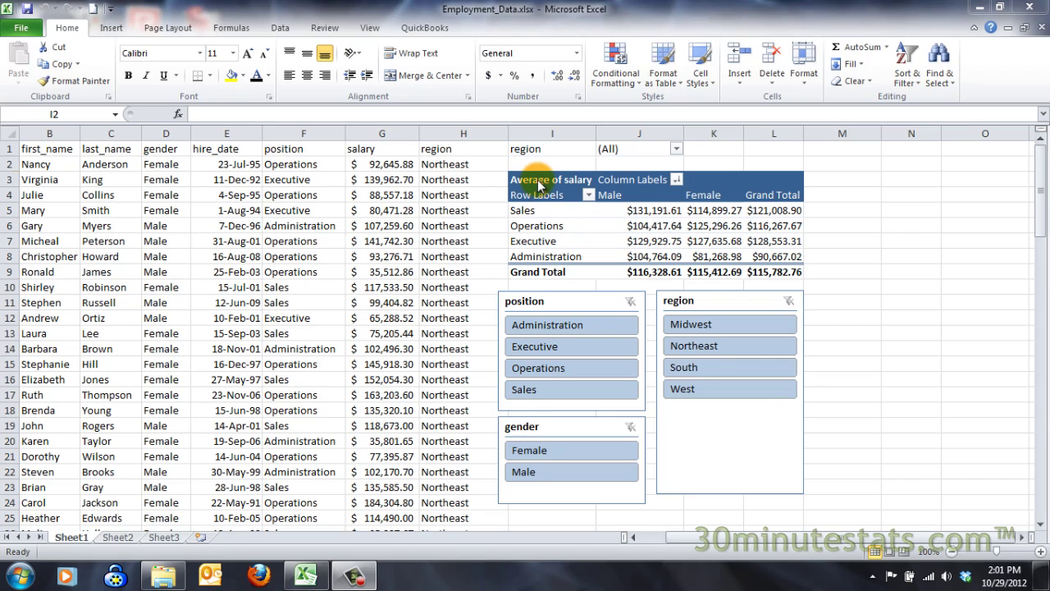
# - Start a PivotChart from the salary pivot table using the PivotTable Options commands
pyautogui.click(536, 179)
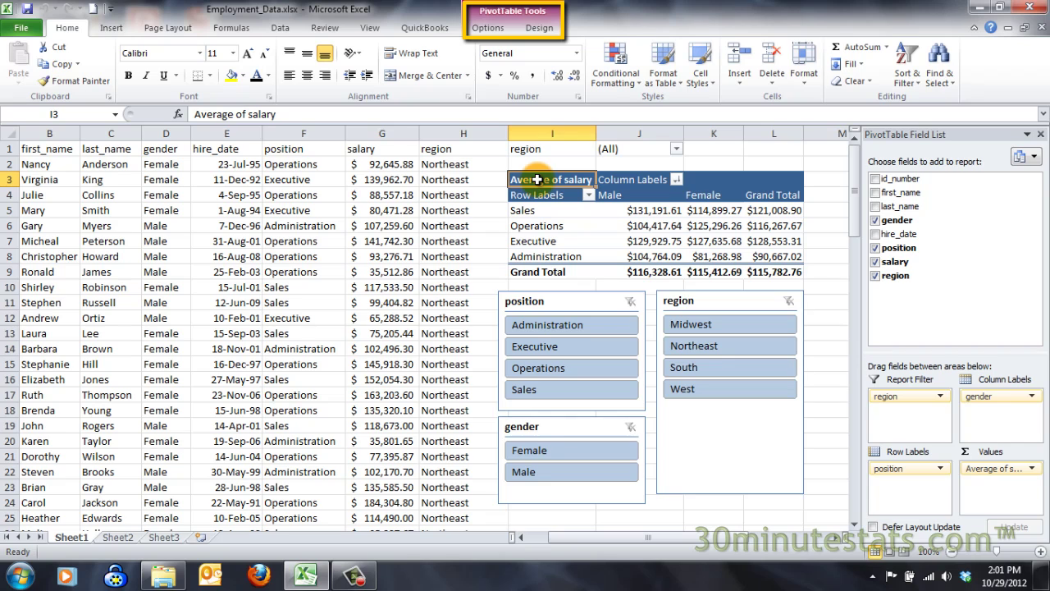
pyautogui.click(492, 31)
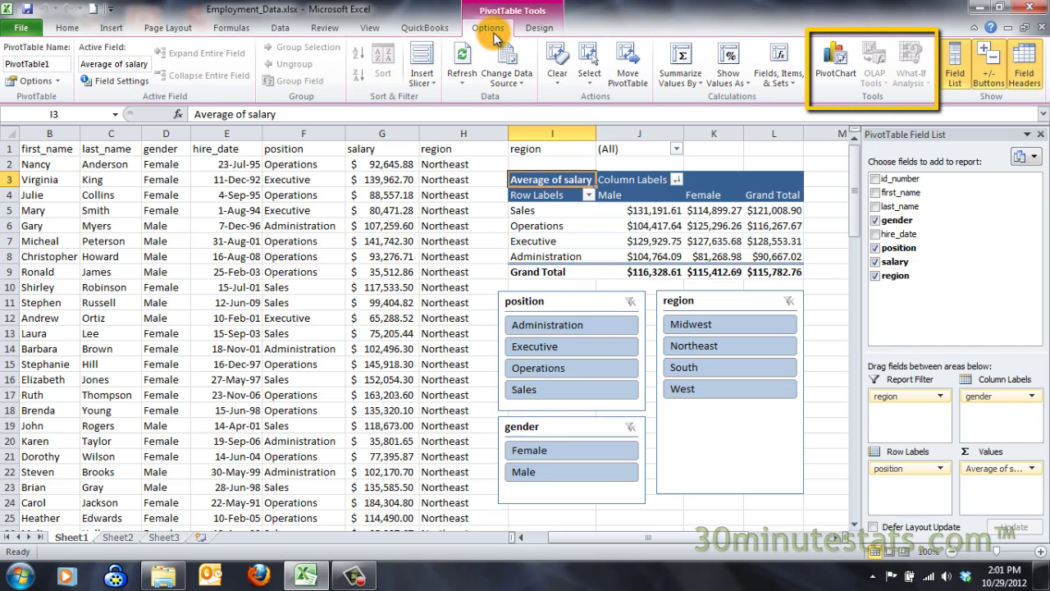
pyautogui.click(838, 73)
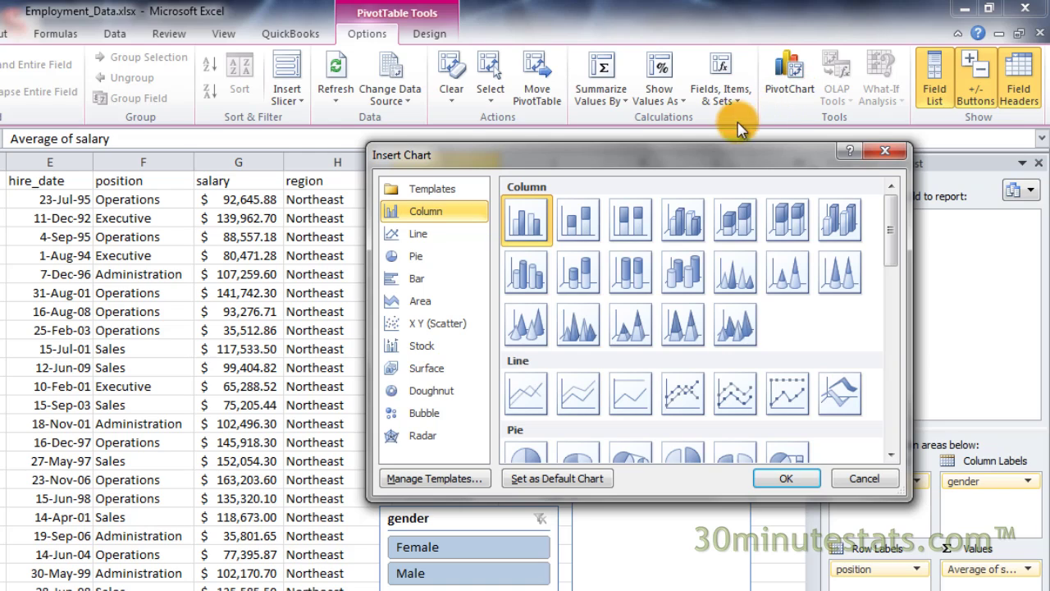
# - Create a Clustered Cylinder column PivotChart of the average salary data
pyautogui.click(524, 284)
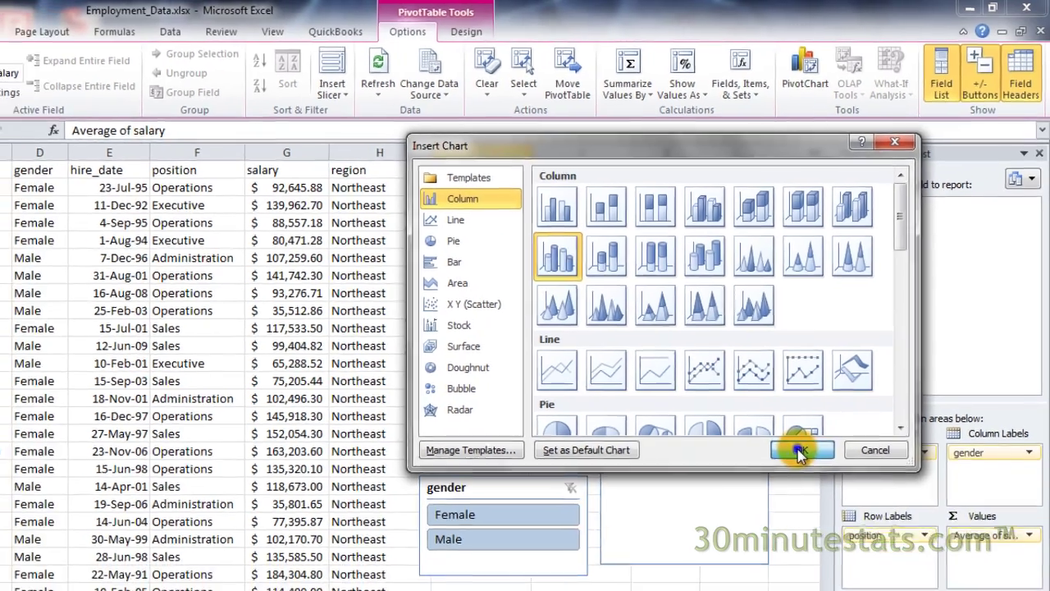
pyautogui.click(784, 479)
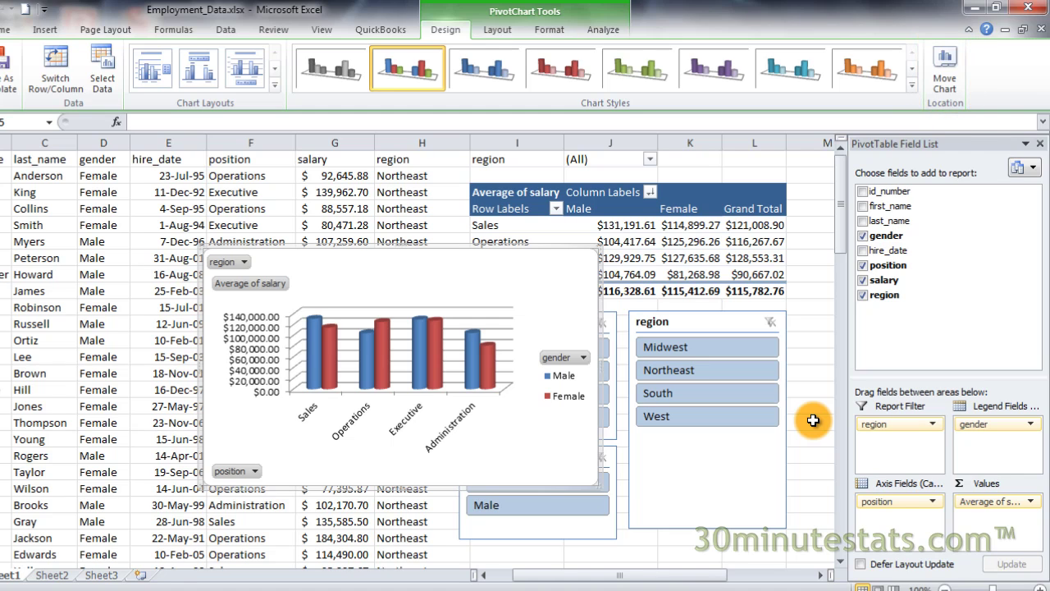
# - Set the chart's destination to a new sheet named 'PivotChart'
pyautogui.click(947, 66)
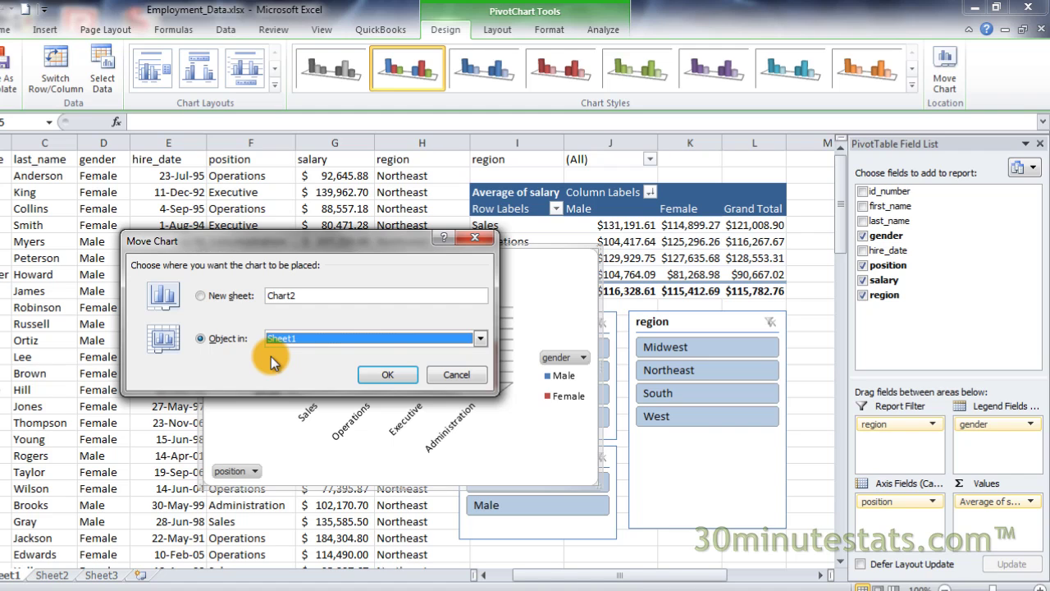
pyautogui.click(199, 297)
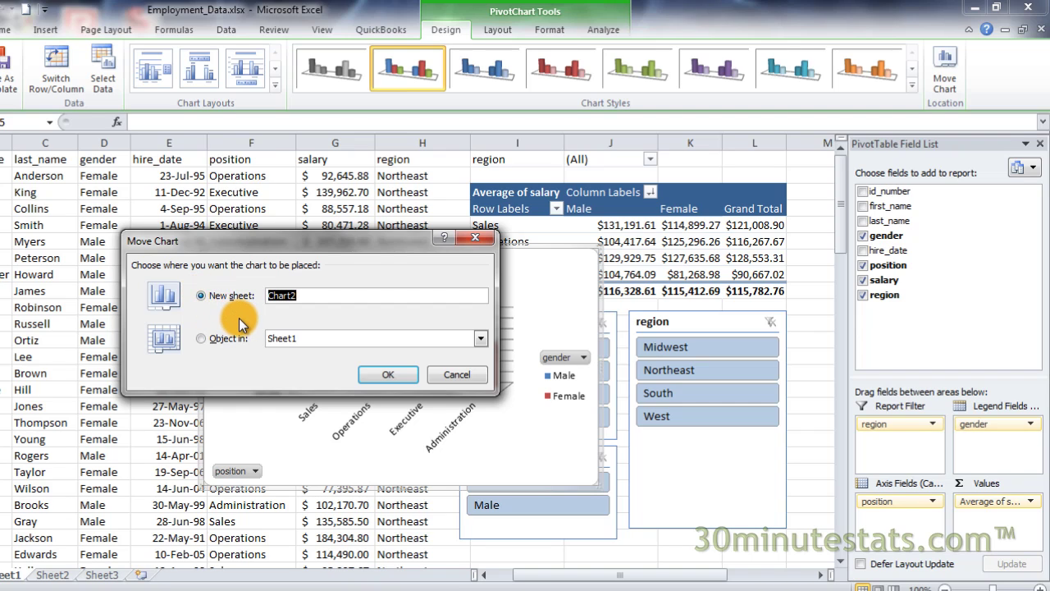
pyautogui.write('PivotChart')
# - Move the chart to the PivotChart sheet, swapping rows and columns and then back to keep positions on the axis
pyautogui.click(370, 374)
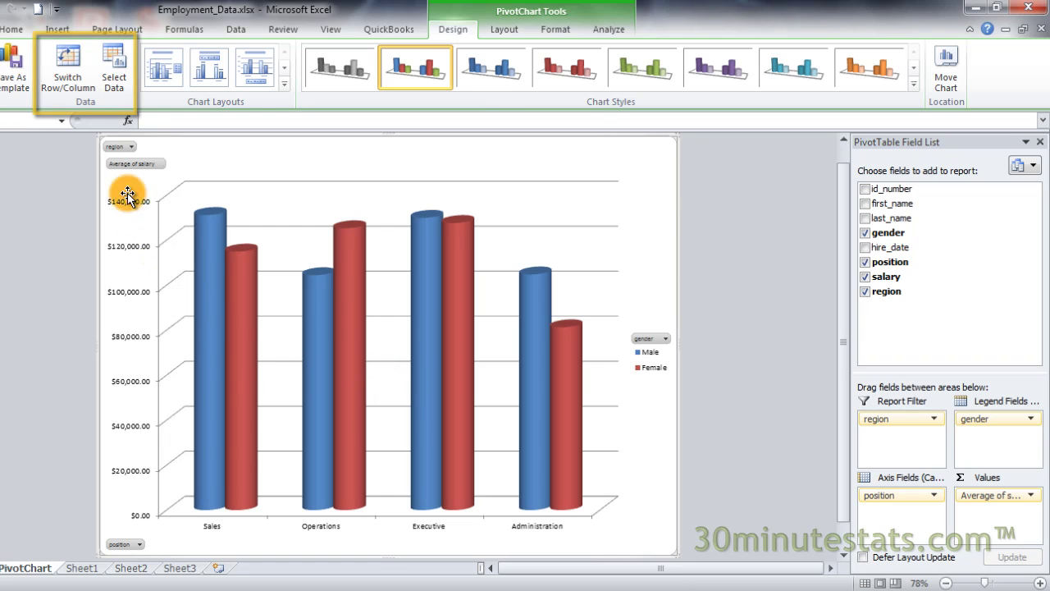
pyautogui.click(74, 80)
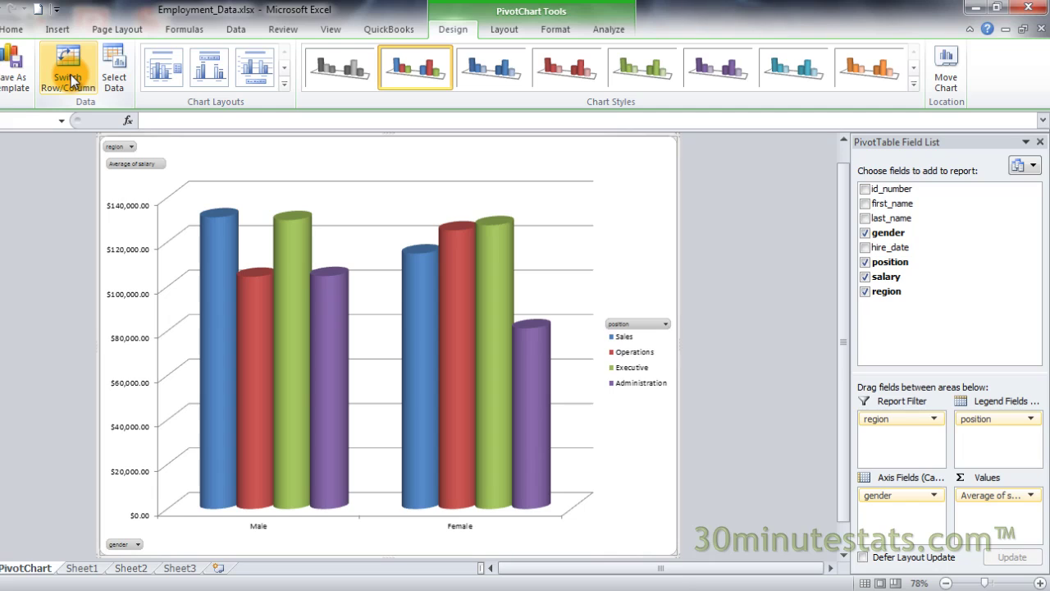
pyautogui.click(74, 79)
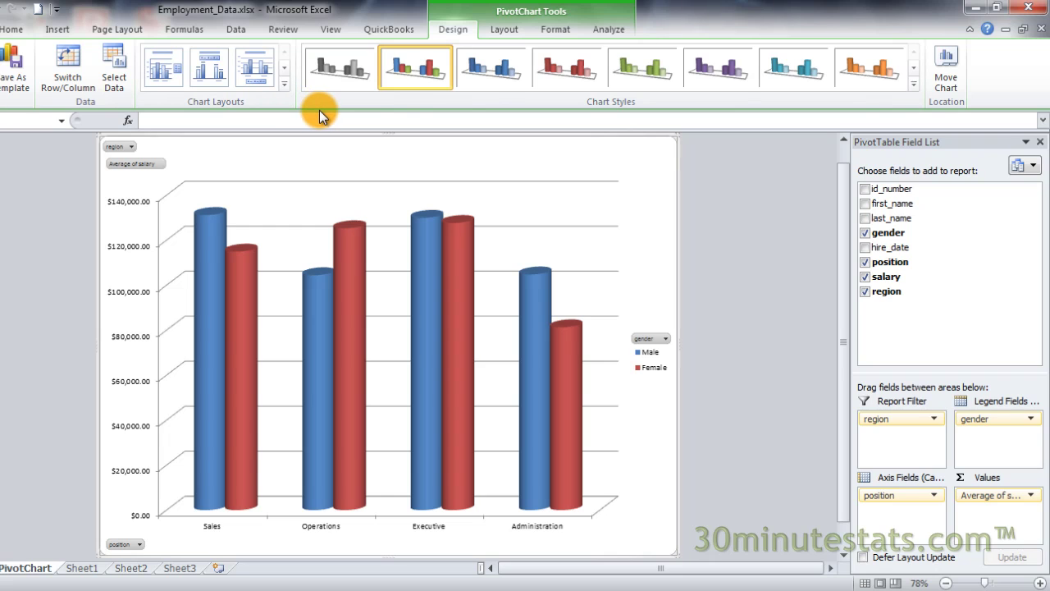
pyautogui.click(284, 84)
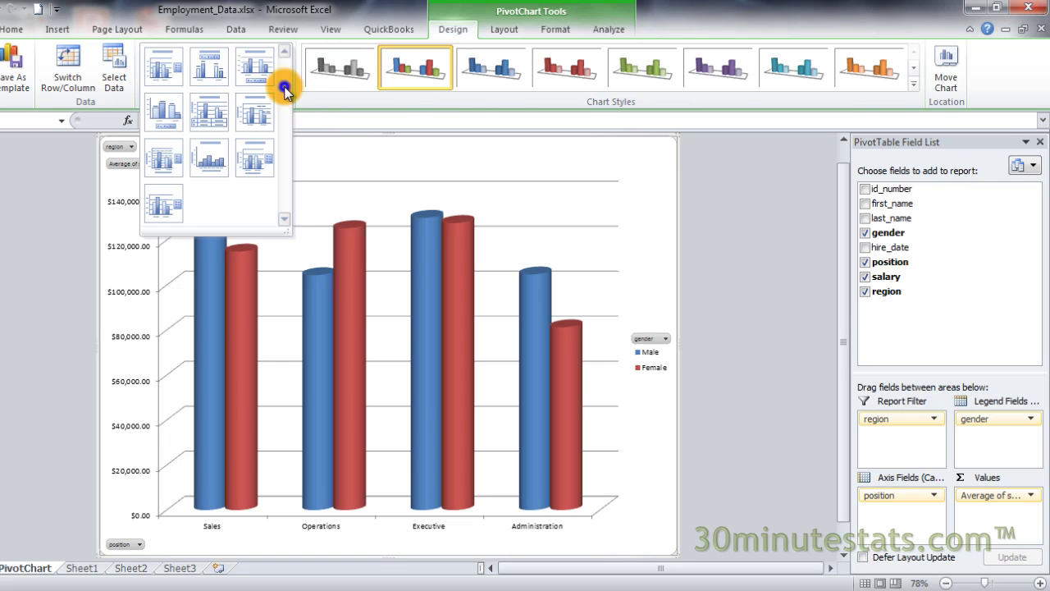
pyautogui.click(255, 67)
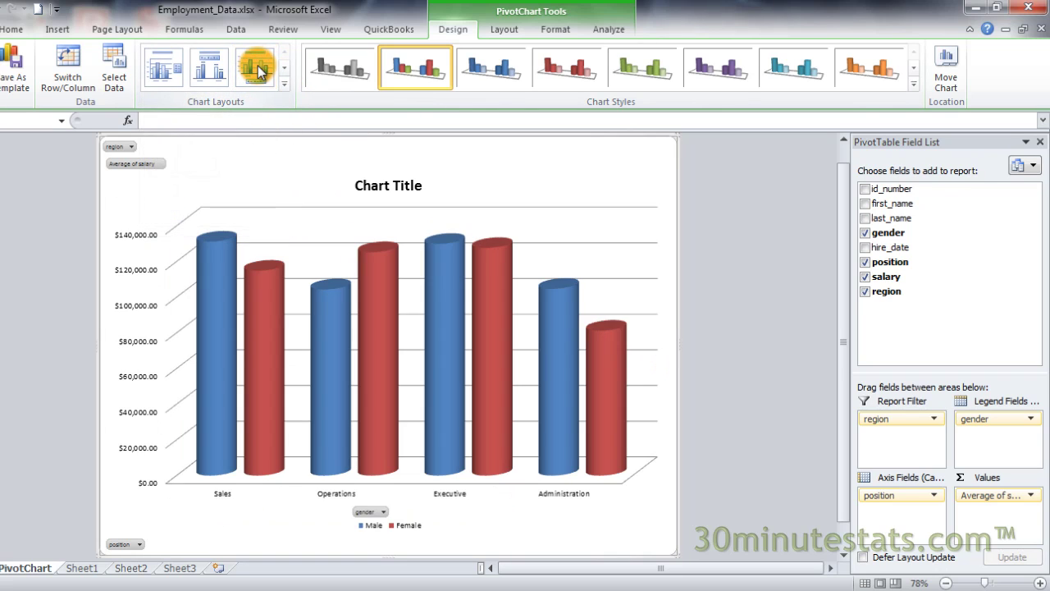
pyautogui.click(284, 84)
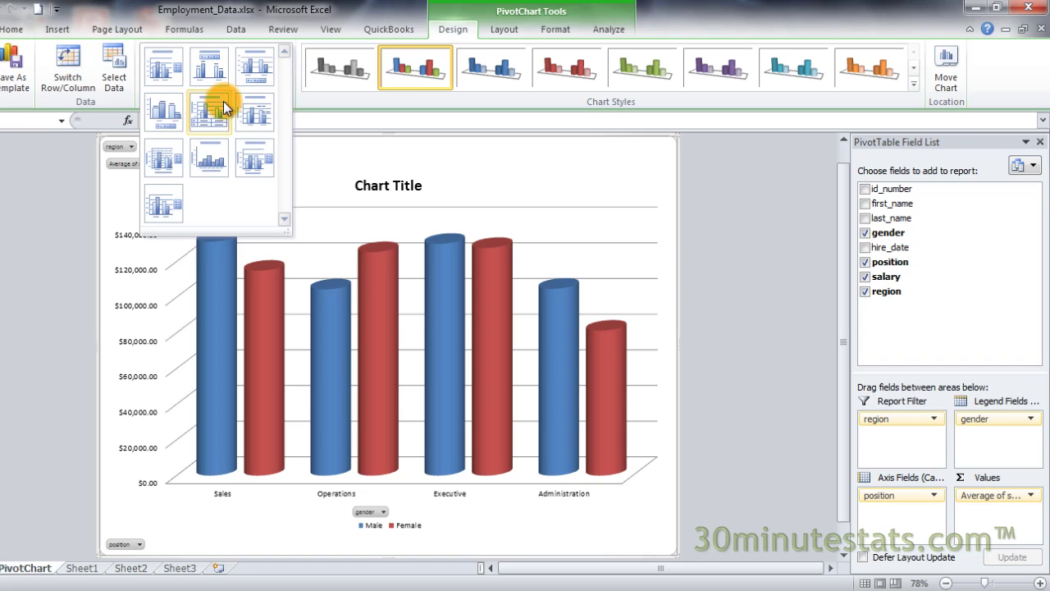
pyautogui.click(177, 110)
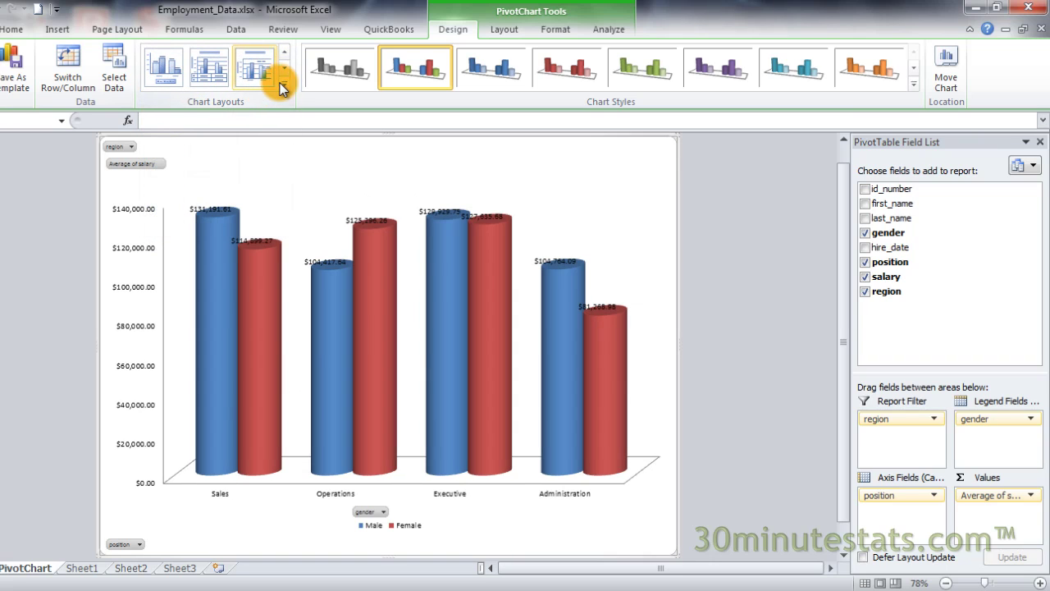
pyautogui.click(282, 83)
pyautogui.click(215, 110)
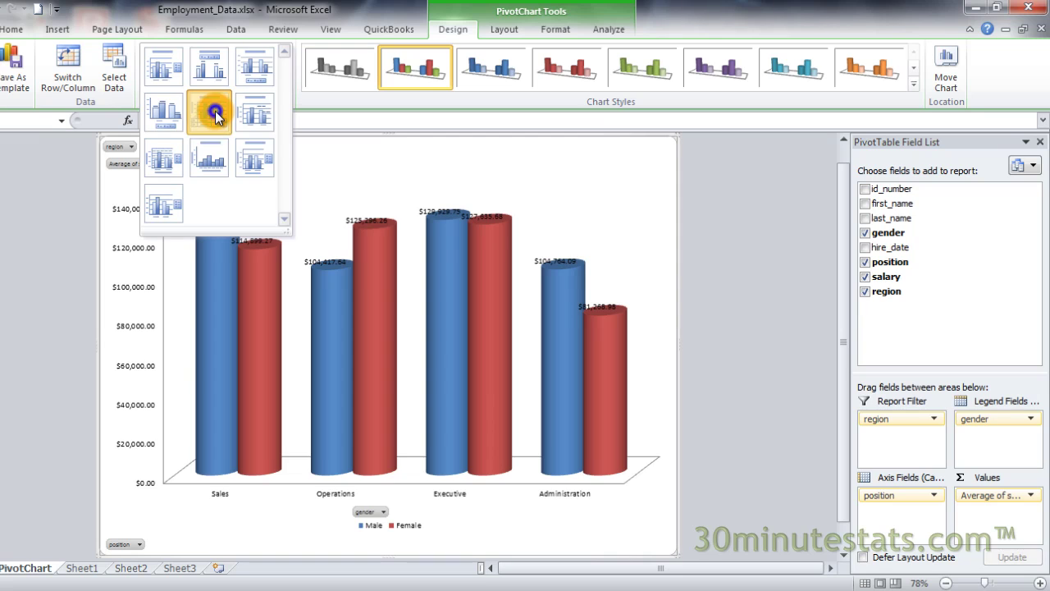
pyautogui.click(287, 85)
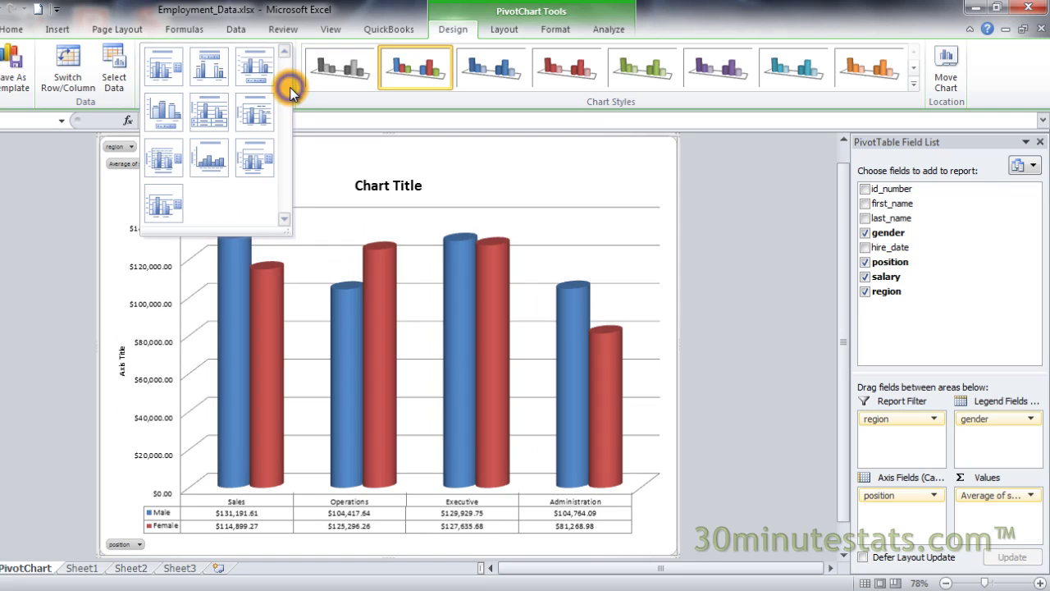
pyautogui.click(254, 155)
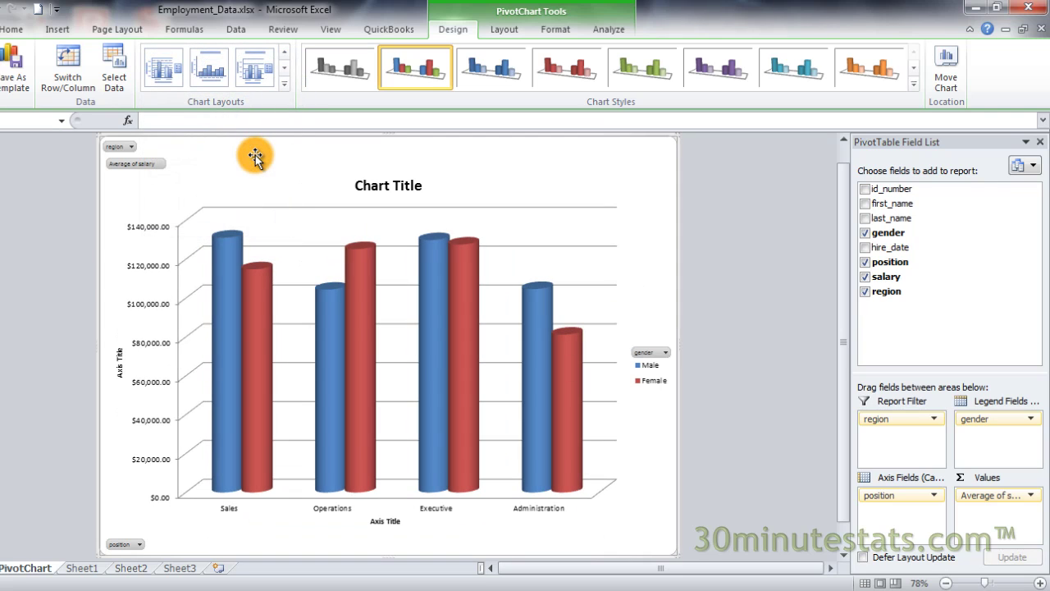
pyautogui.click(284, 83)
pyautogui.click(170, 193)
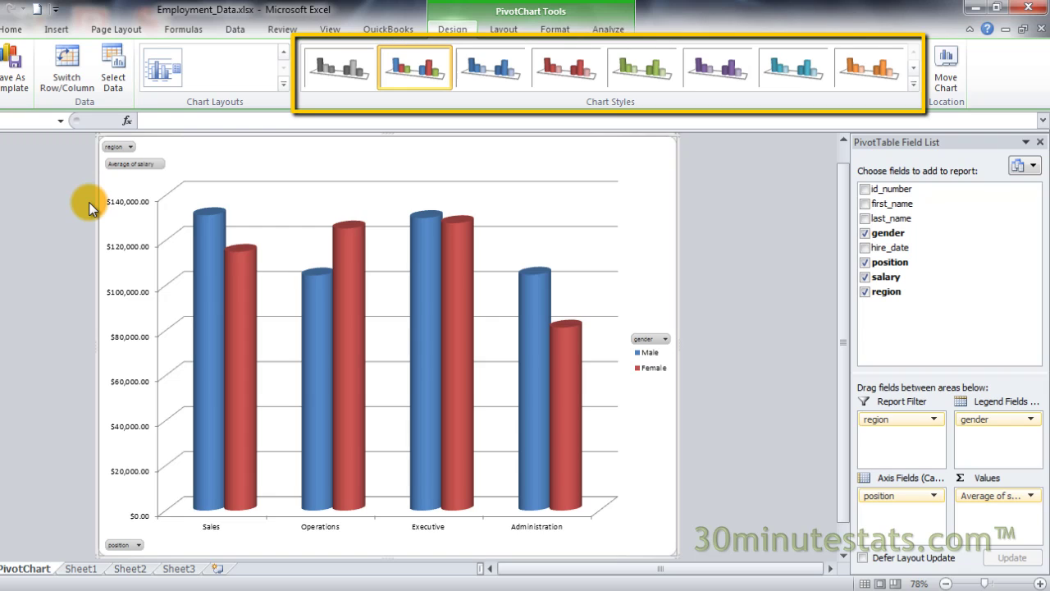
pyautogui.click(493, 76)
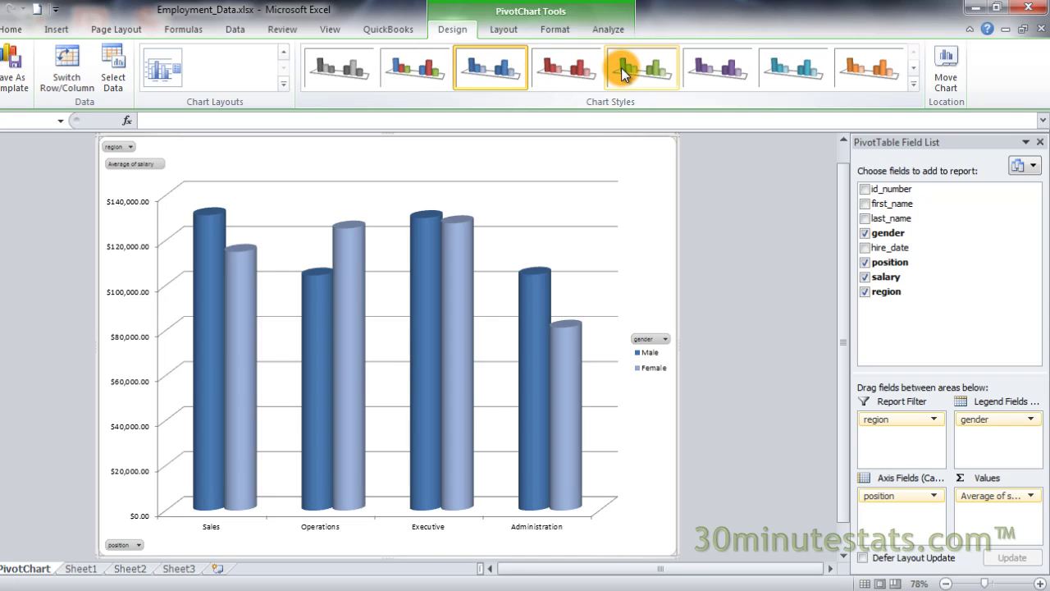
pyautogui.click(622, 70)
pyautogui.click(913, 84)
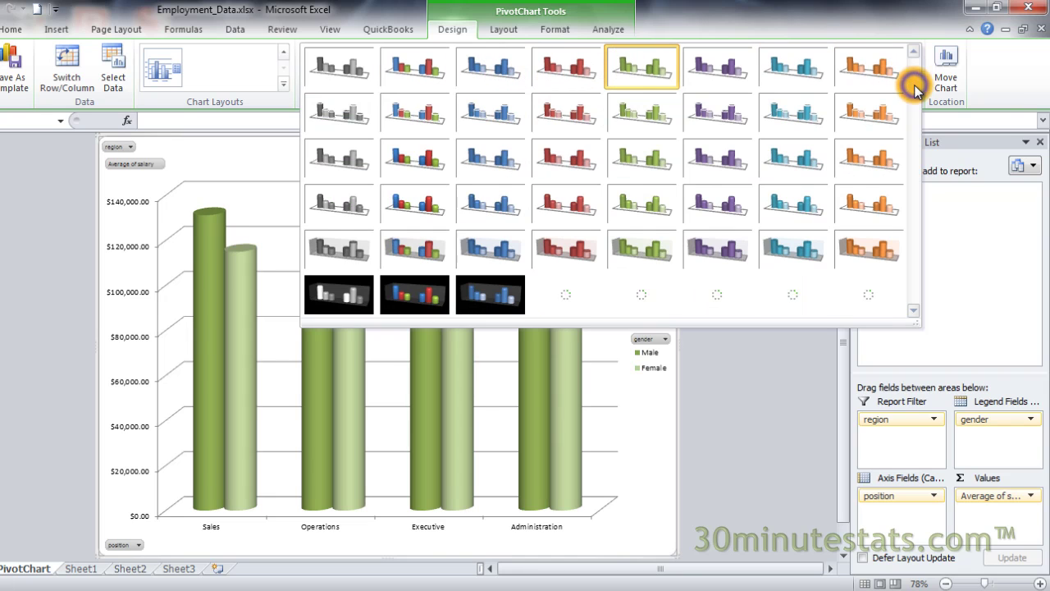
pyautogui.click(492, 304)
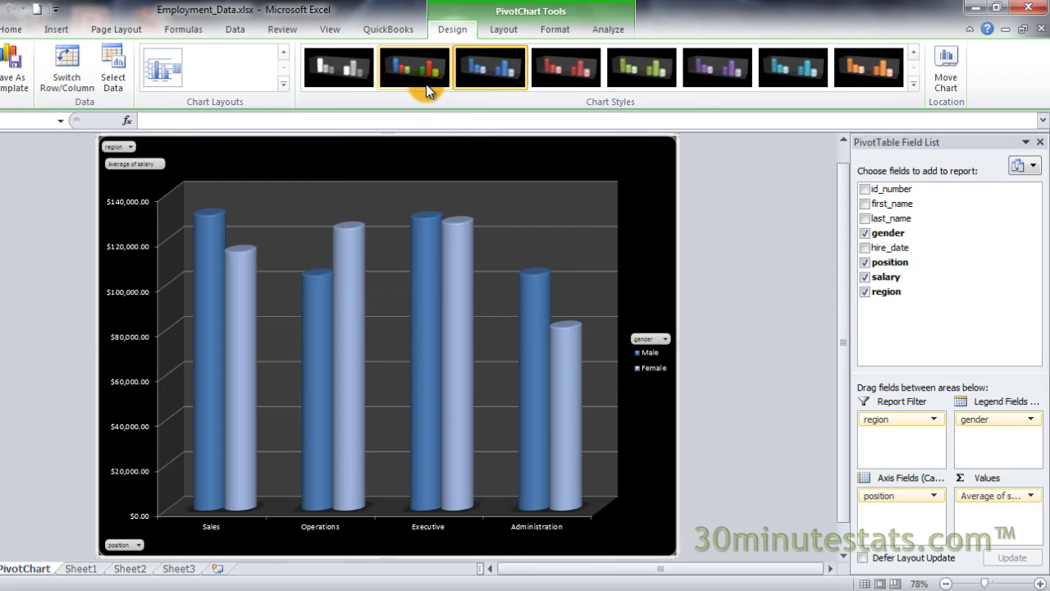
pyautogui.click(423, 74)
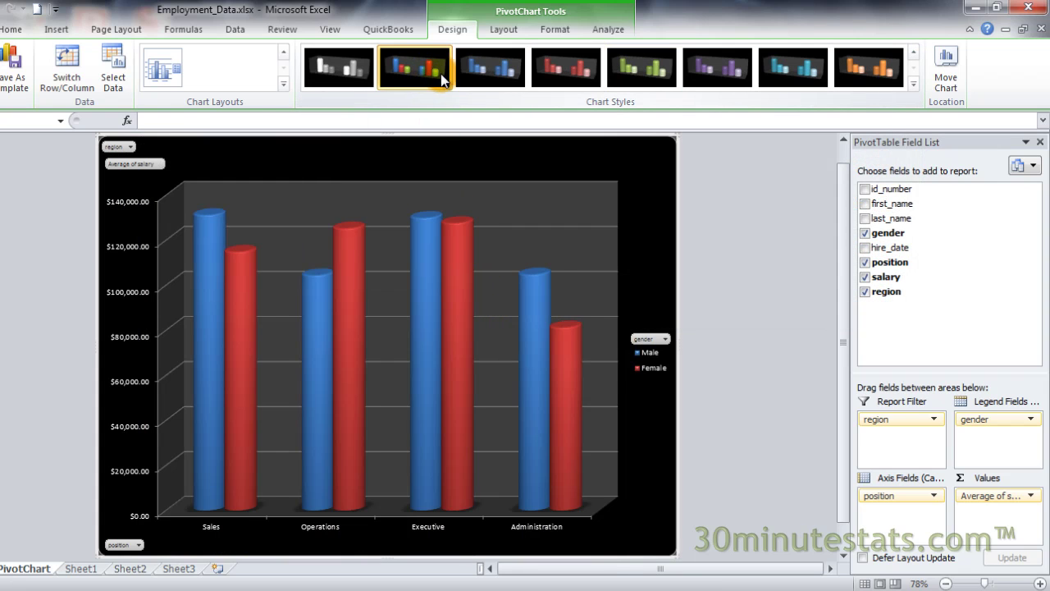
pyautogui.click(913, 83)
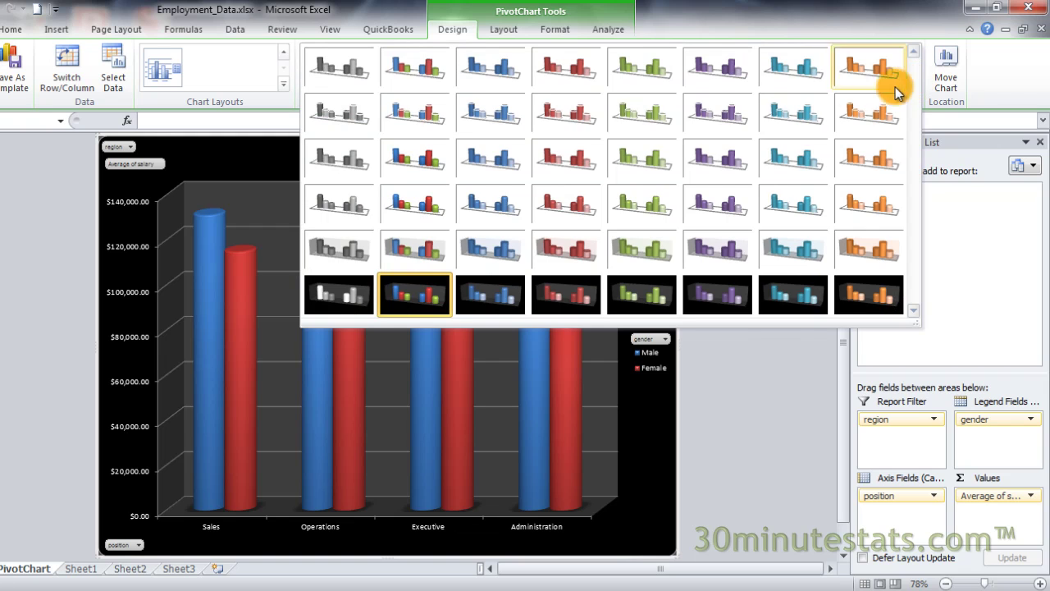
pyautogui.click(431, 73)
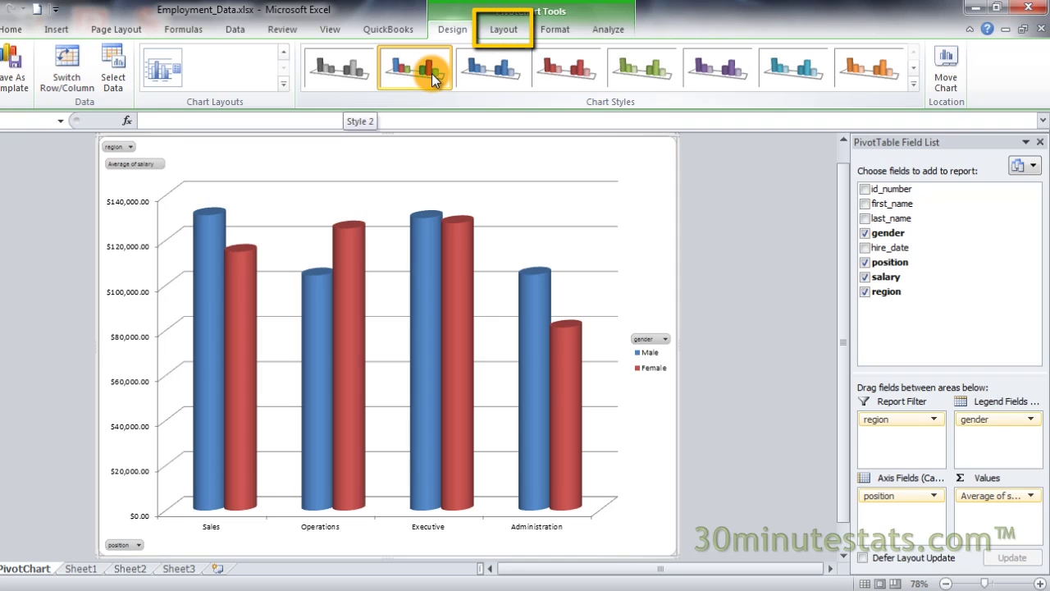
# - Add a title above the chart reading 'Average Salary by Position and Gender'
pyautogui.click(495, 37)
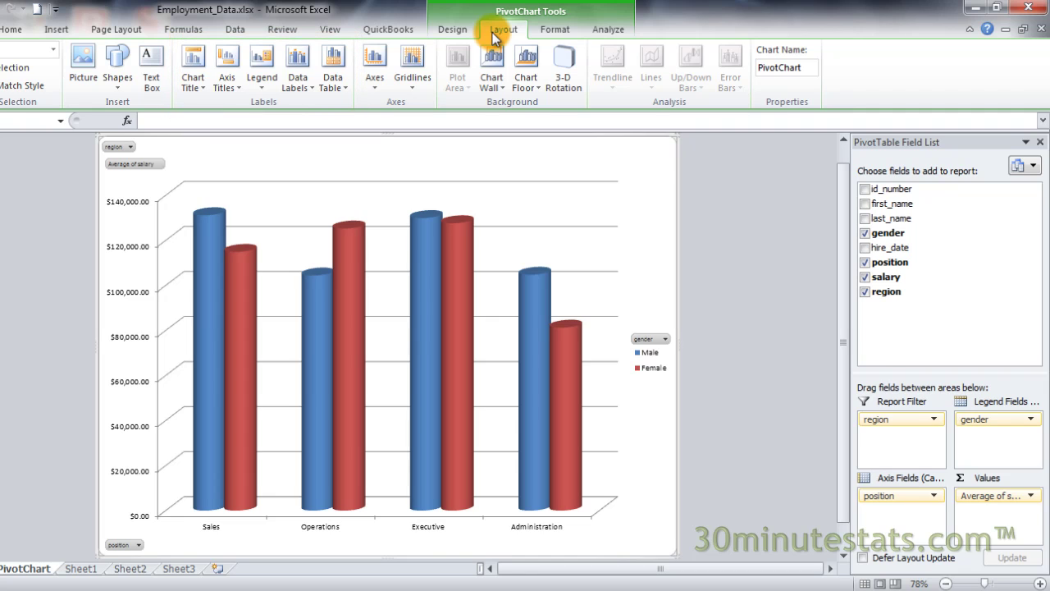
pyautogui.click(197, 79)
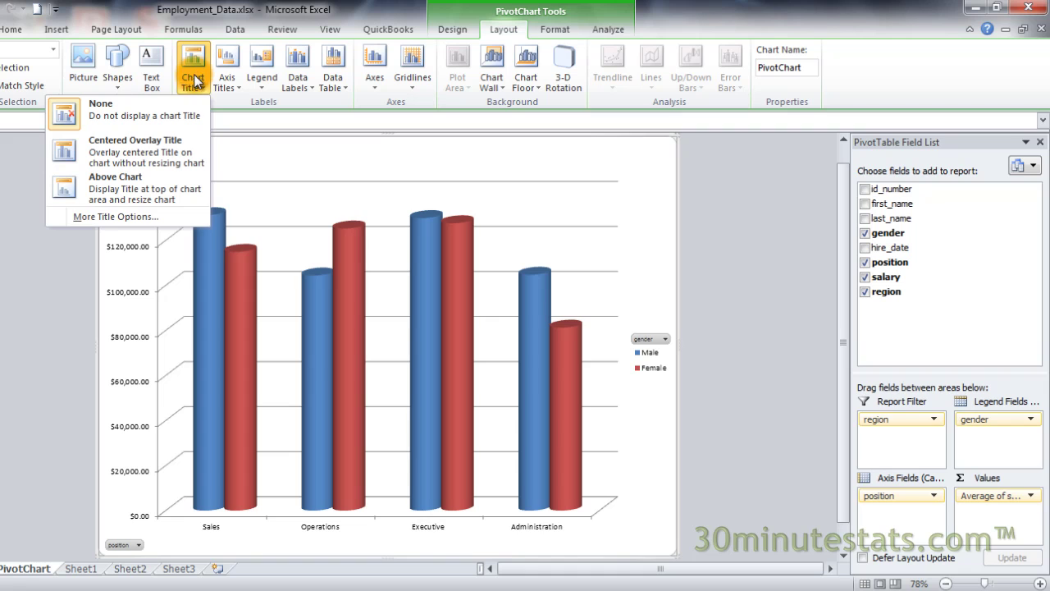
pyautogui.click(151, 182)
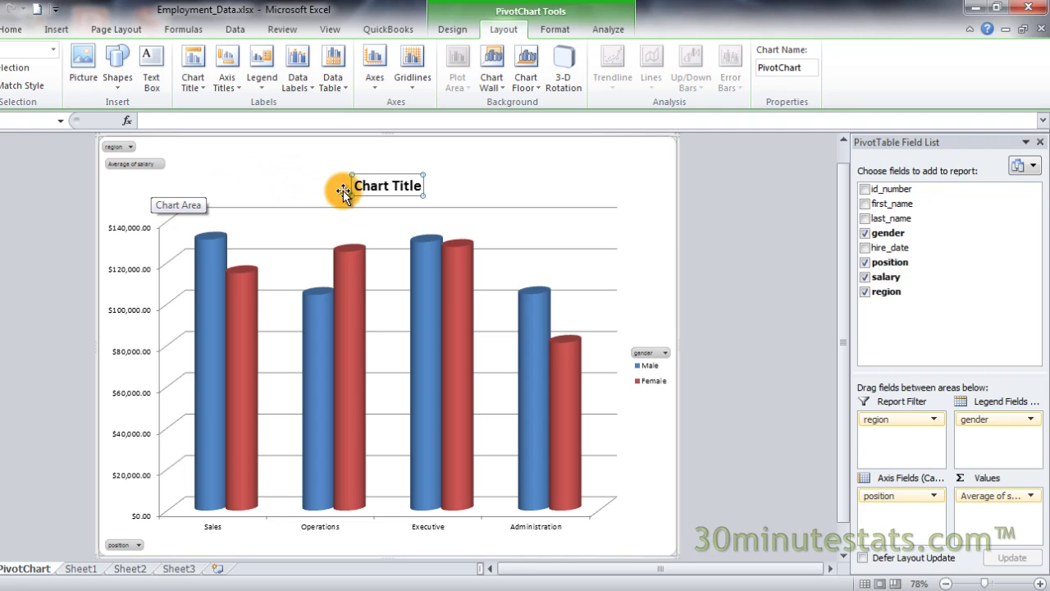
pyautogui.moveTo(356, 186); pyautogui.dragTo(412, 189)
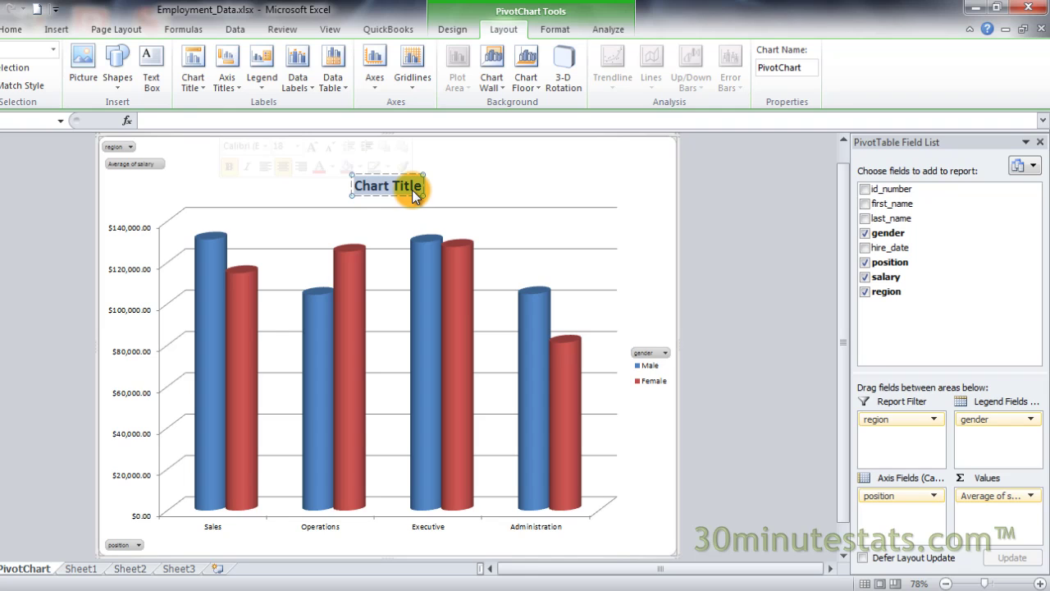
pyautogui.write('Av')
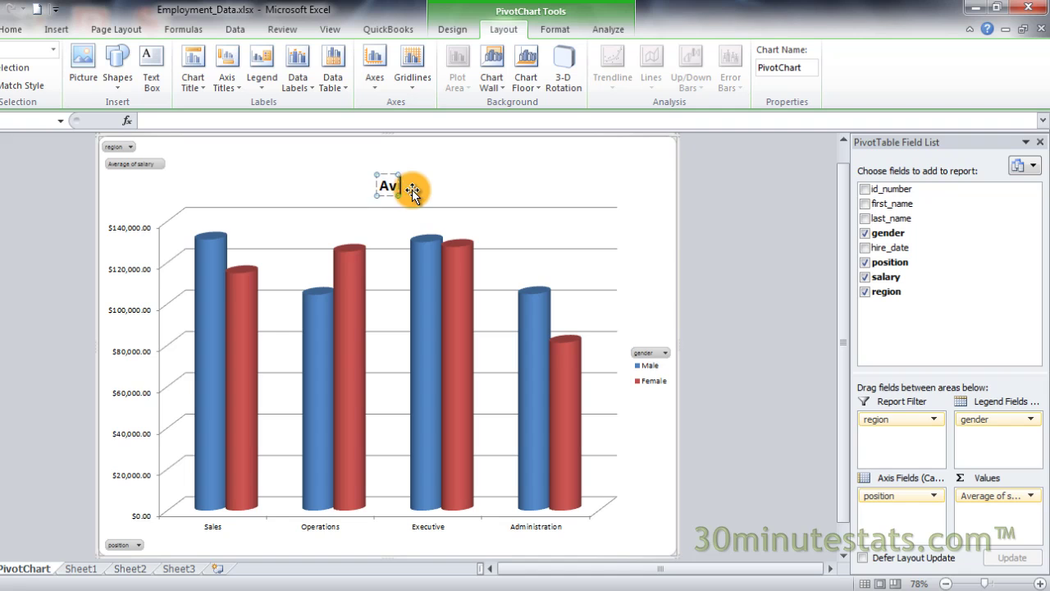
pyautogui.write('erage Salar')
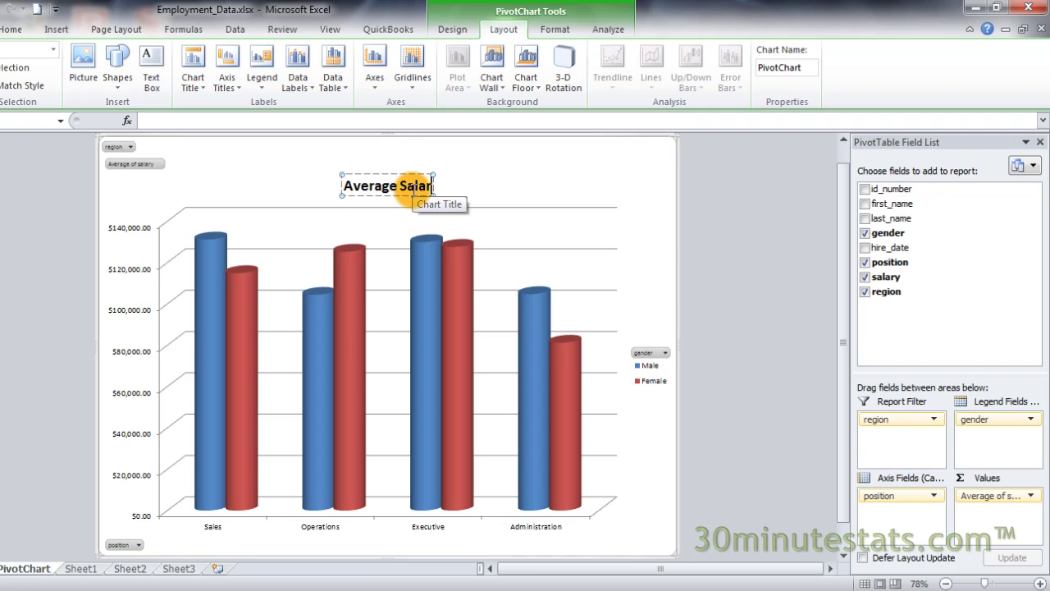
pyautogui.write('y by P')
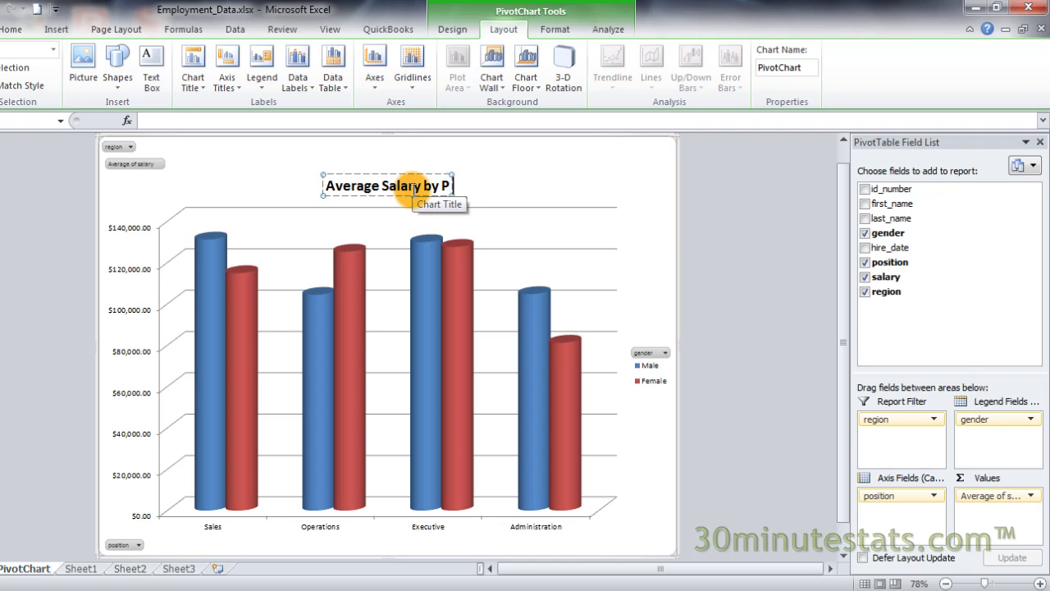
pyautogui.write('osition and Gender')
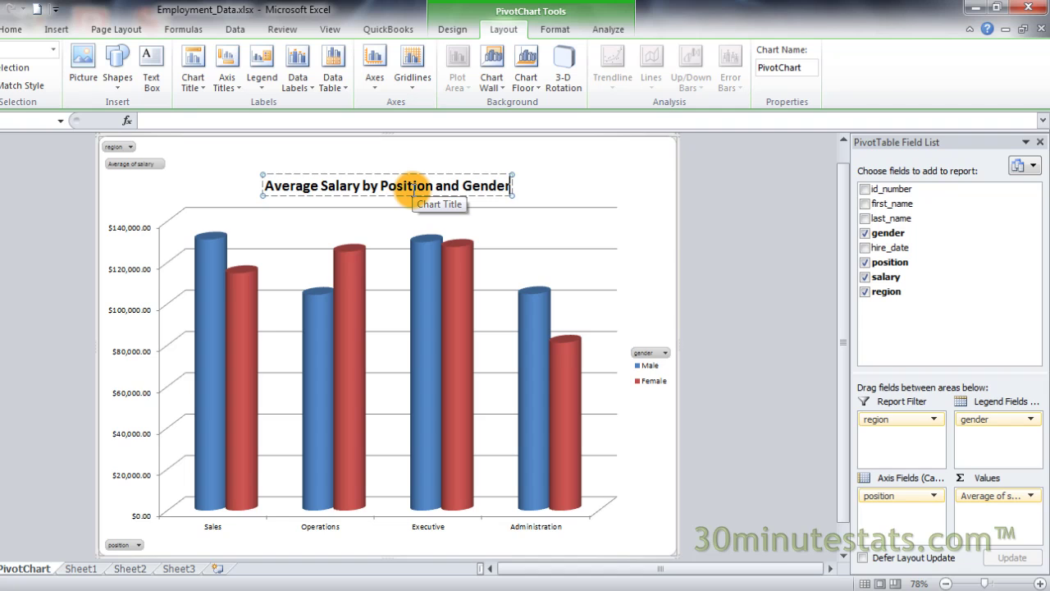
pyautogui.click(541, 182)
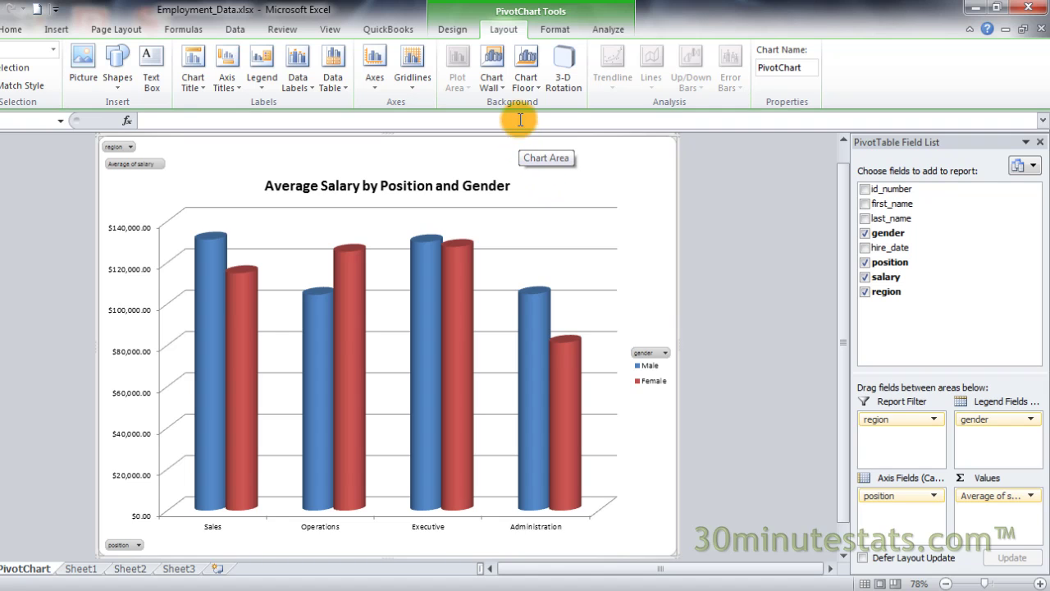
# - Give the chart floor a solid fill via More Floor Options
pyautogui.click(521, 77)
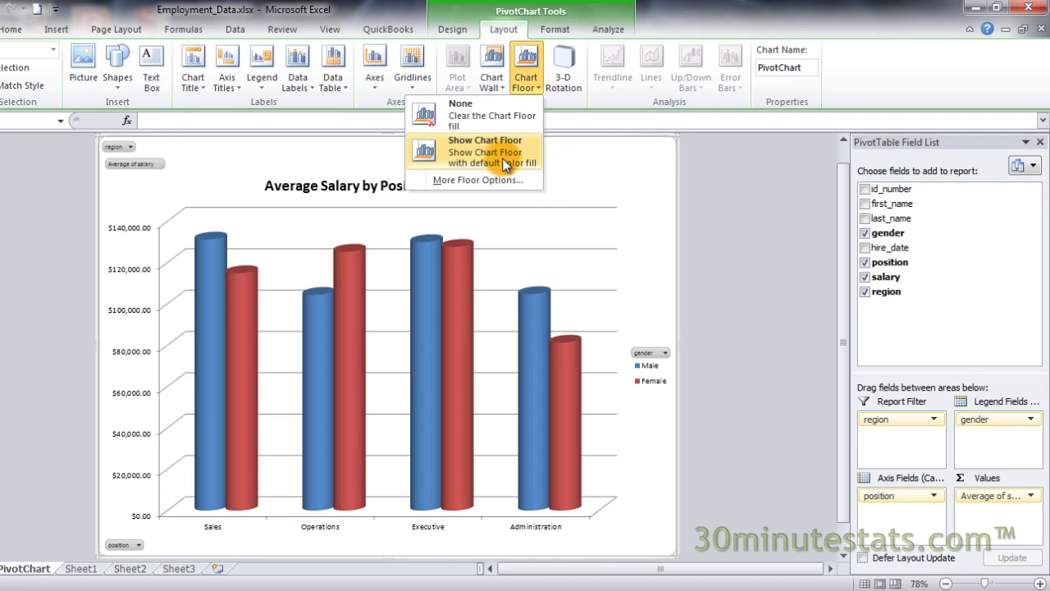
pyautogui.click(500, 179)
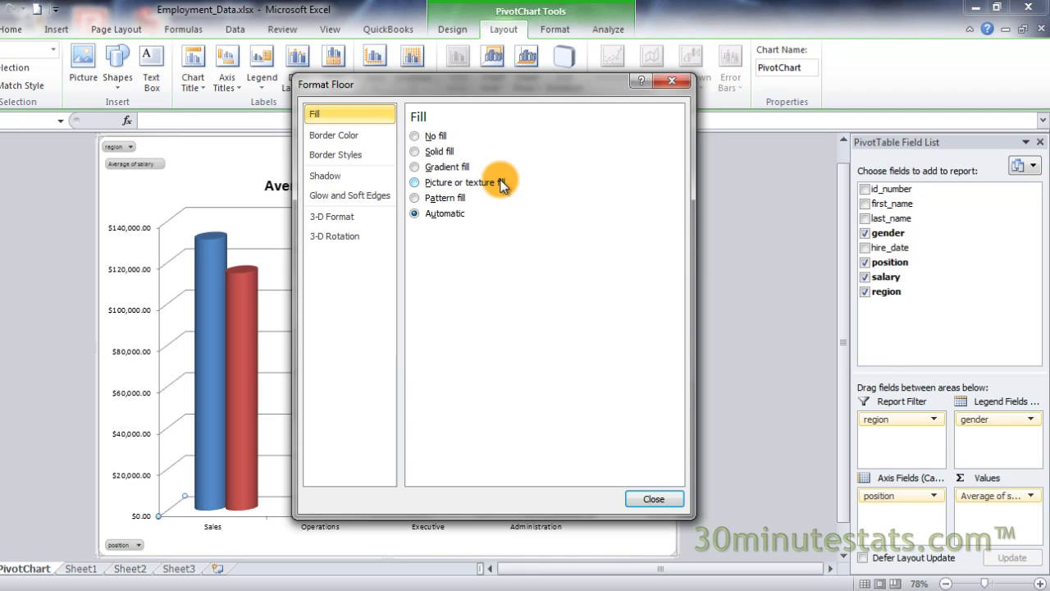
pyautogui.click(434, 152)
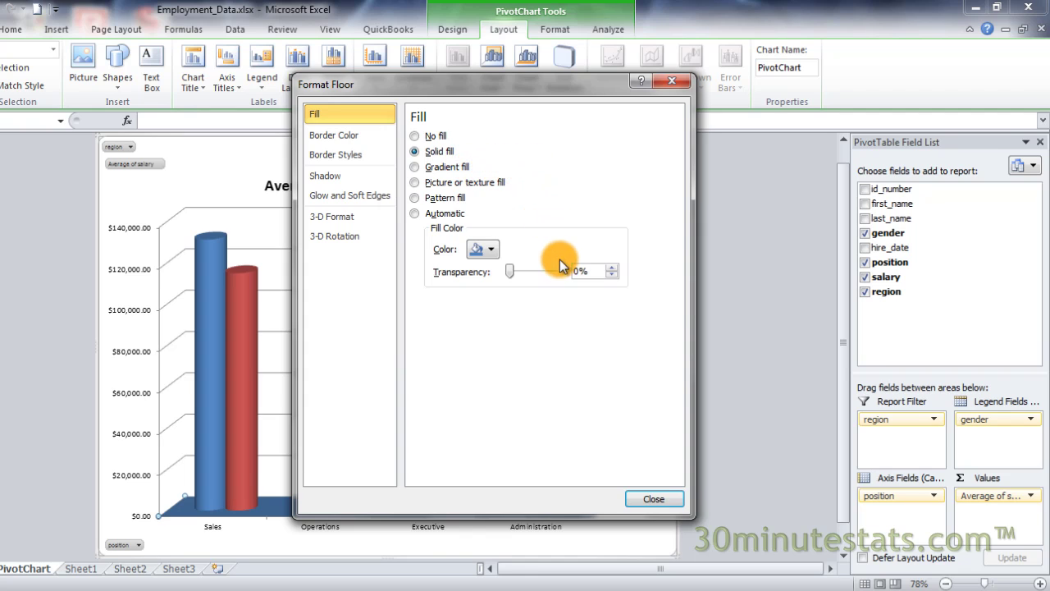
pyautogui.click(653, 498)
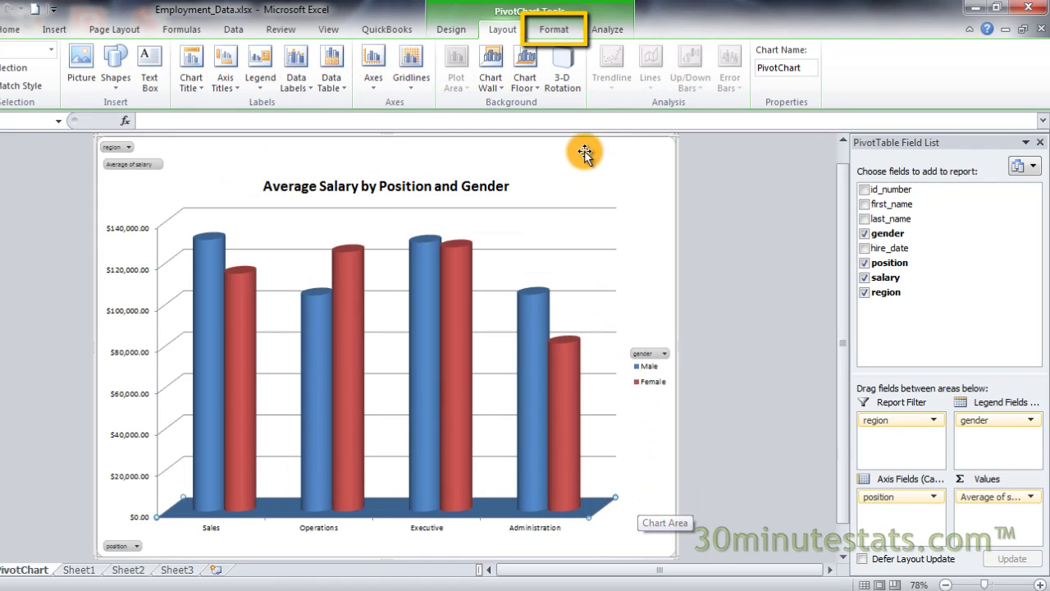
# - Apply a light blue shape style to the Male series bars after trying orange and purple
pyautogui.click(551, 29)
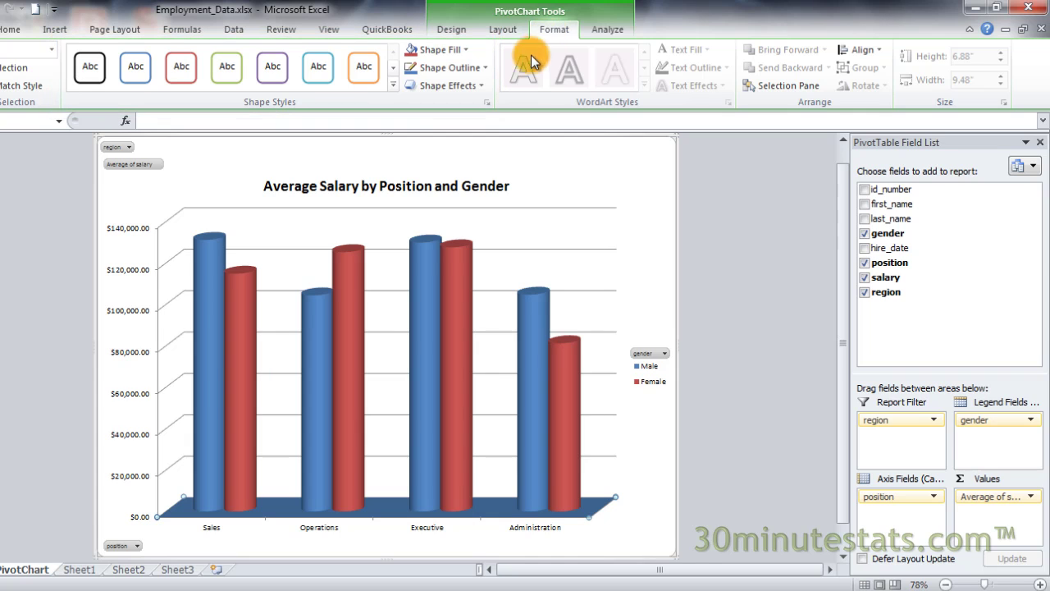
pyautogui.click(420, 259)
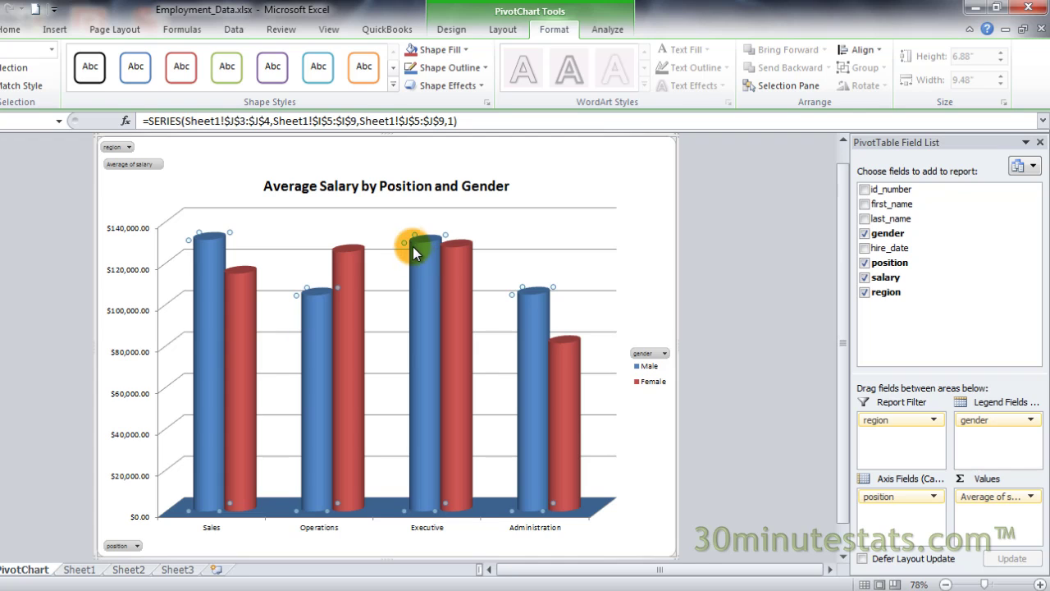
pyautogui.click(393, 79)
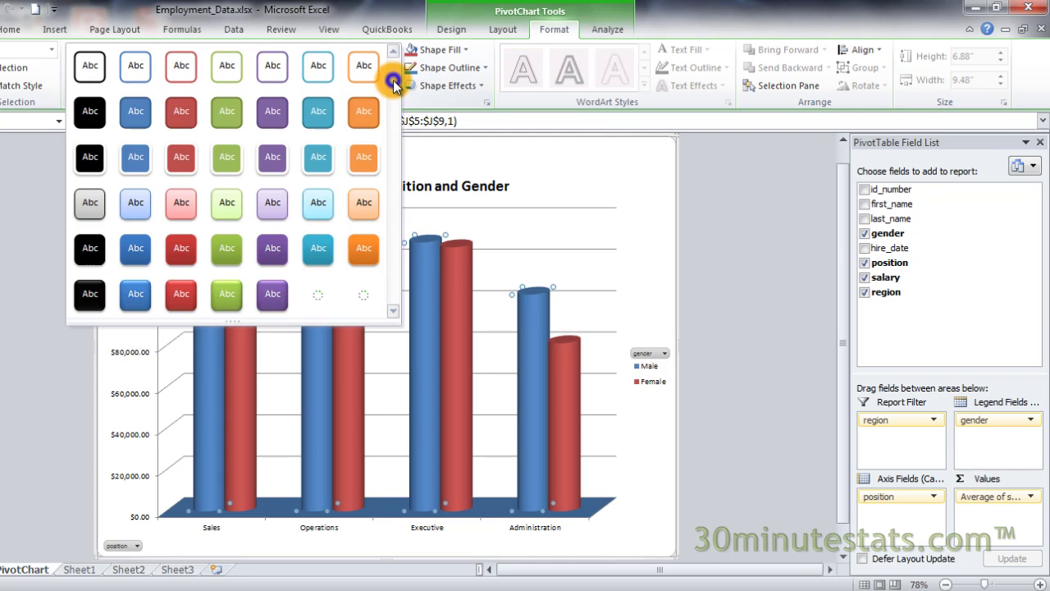
pyautogui.click(364, 111)
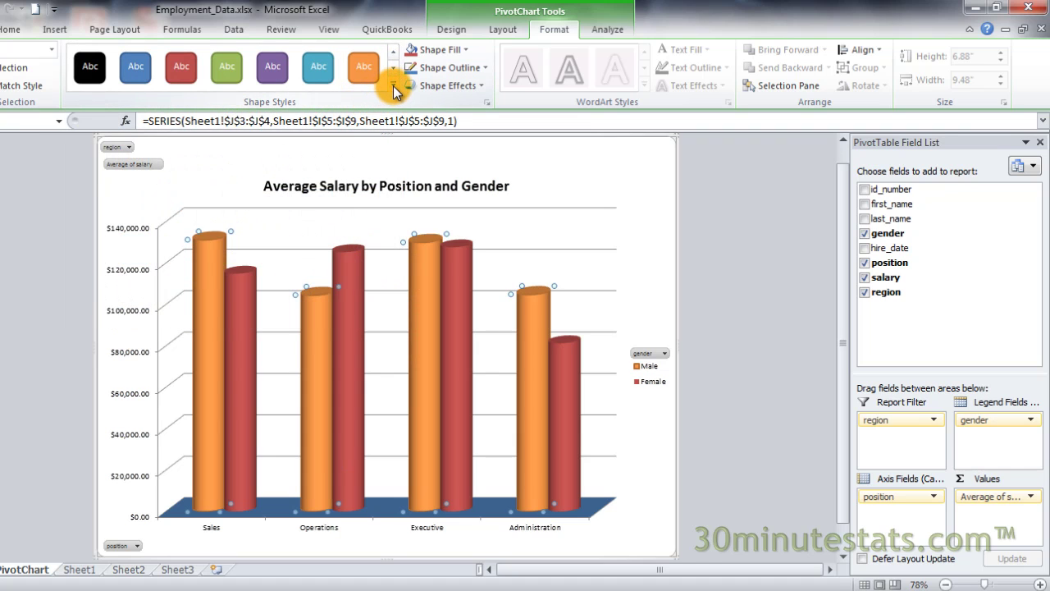
pyautogui.click(393, 85)
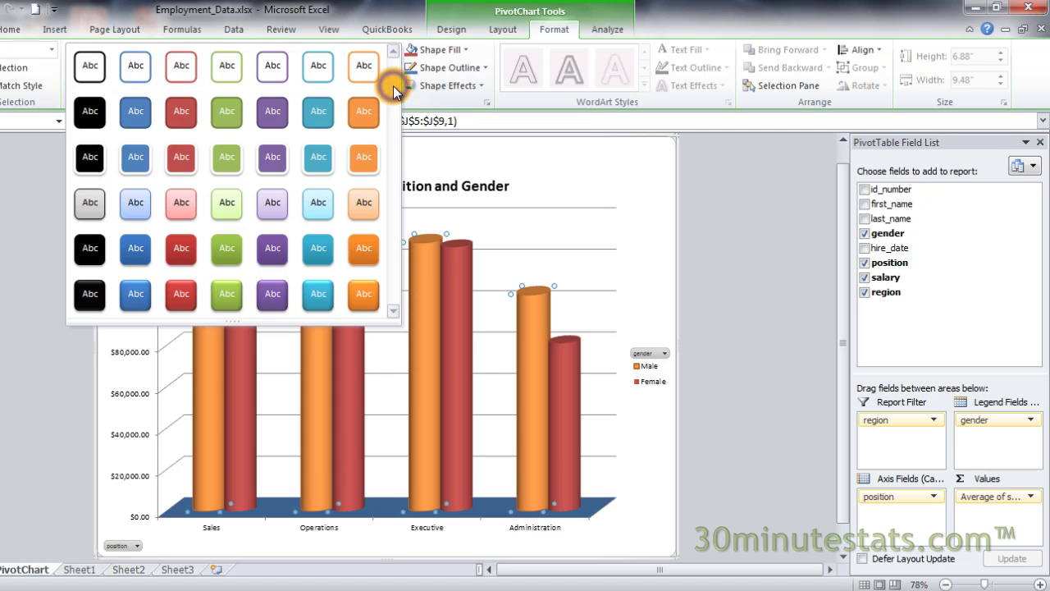
pyautogui.click(272, 160)
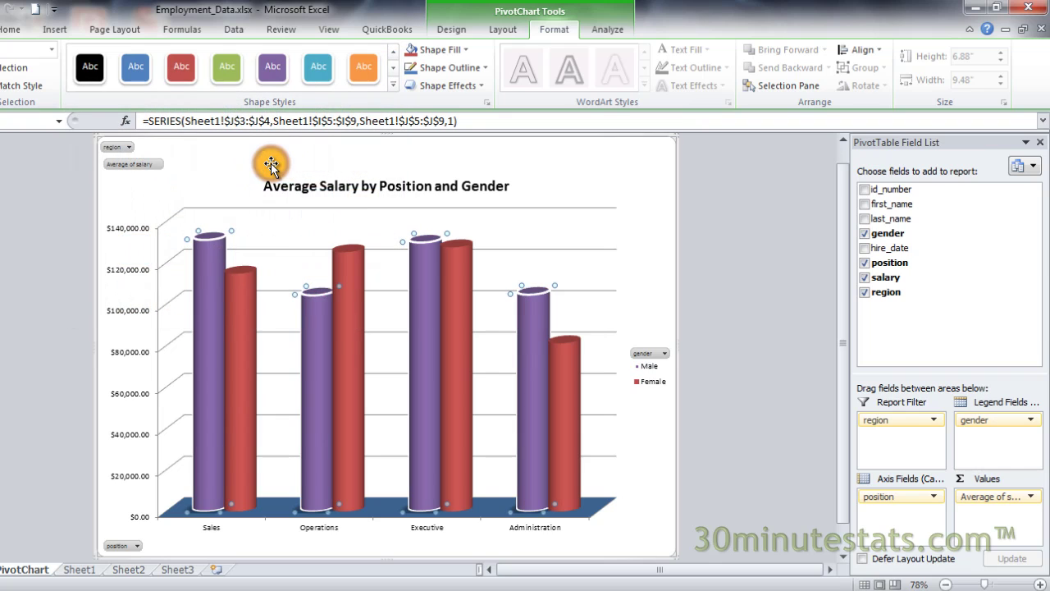
pyautogui.click(393, 86)
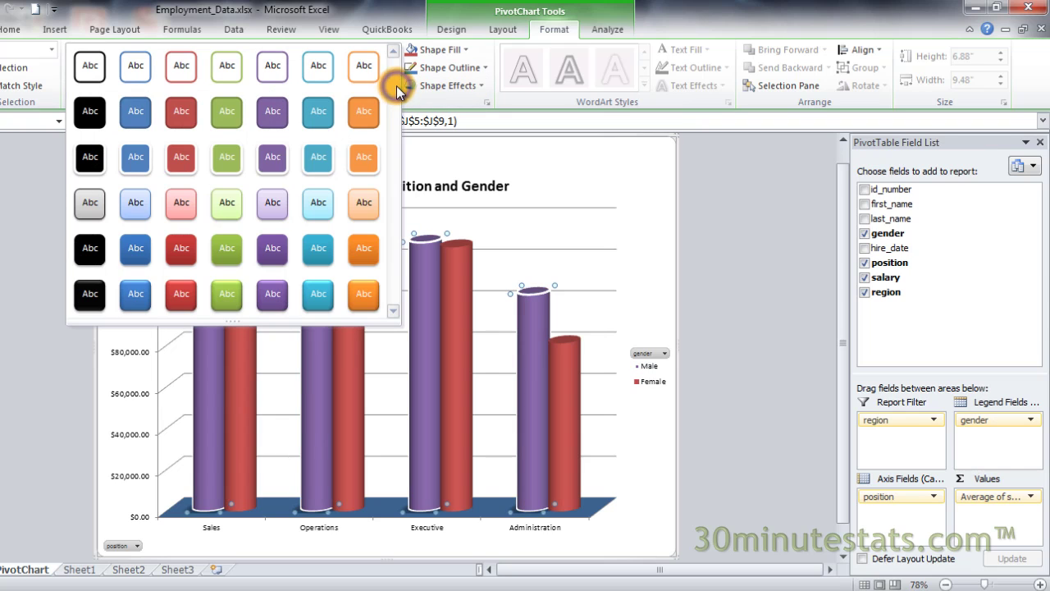
pyautogui.click(136, 202)
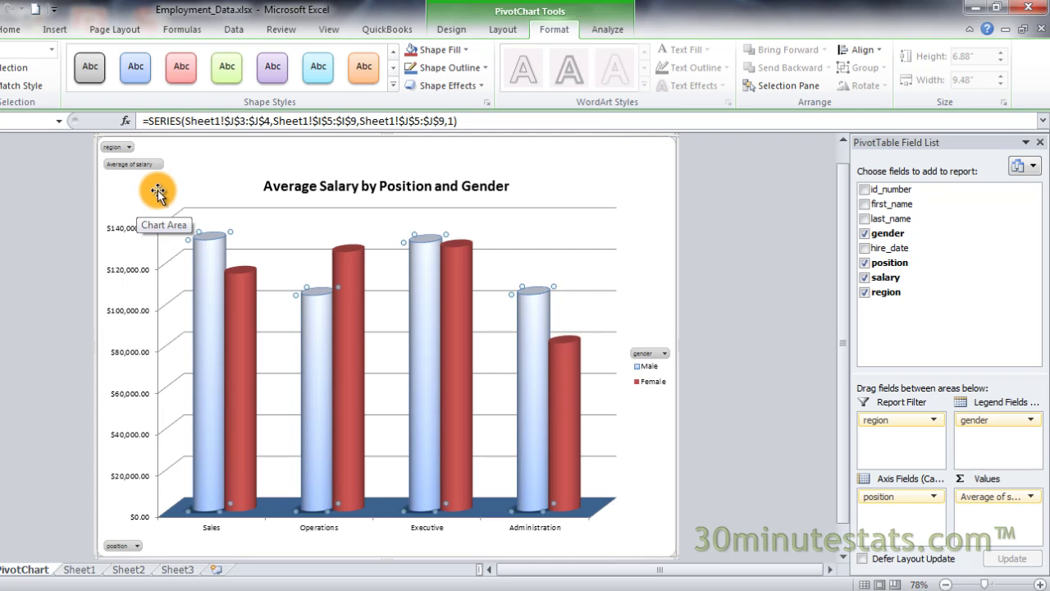
pyautogui.click(278, 187)
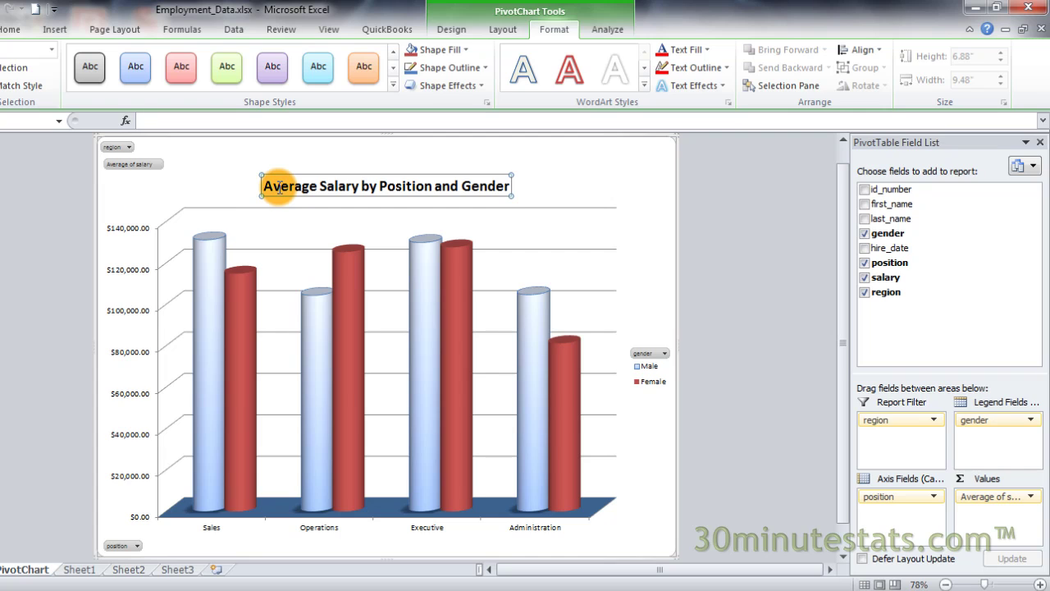
# - Style the chart title as purple WordArt with a full, touching reflection
pyautogui.click(645, 85)
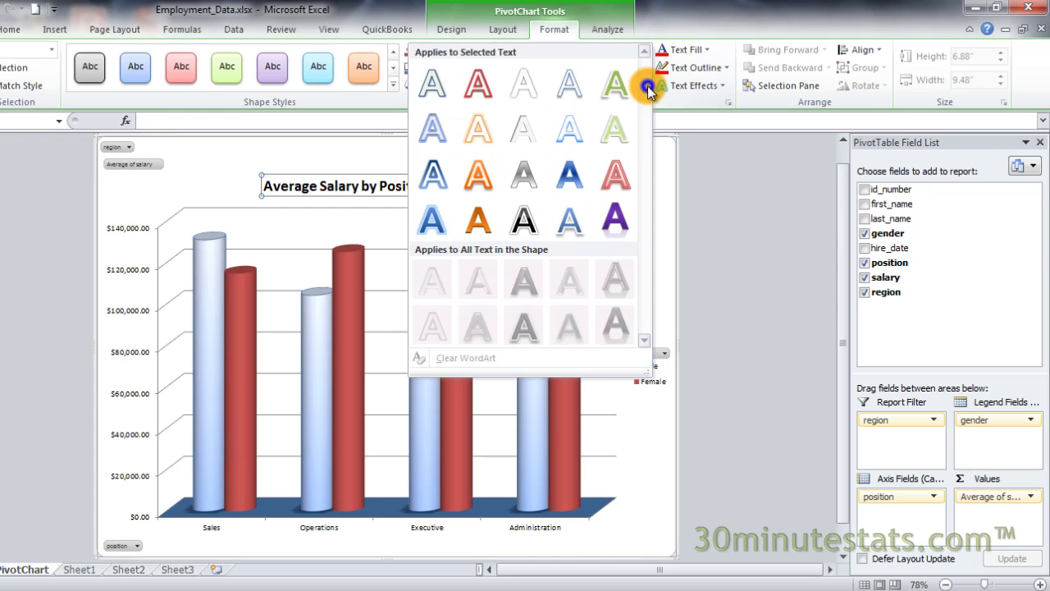
pyautogui.click(619, 211)
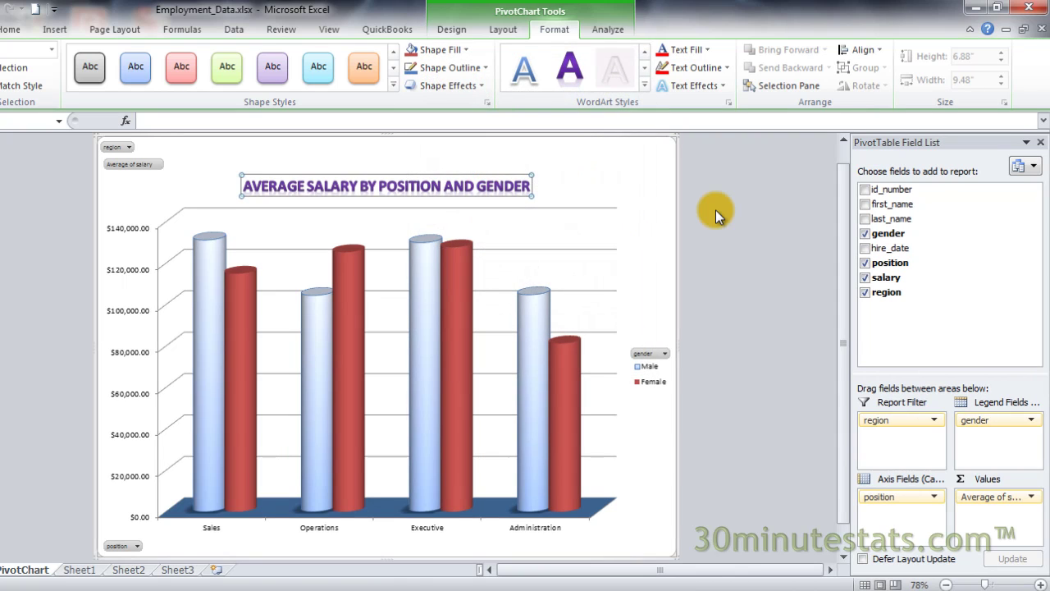
pyautogui.click(705, 87)
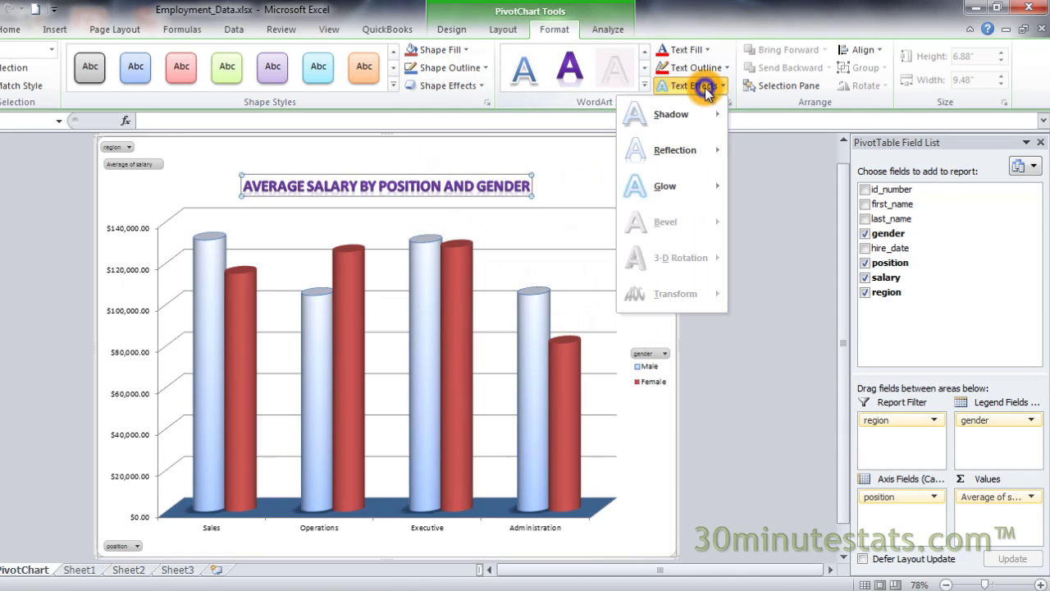
pyautogui.moveTo(694, 149)
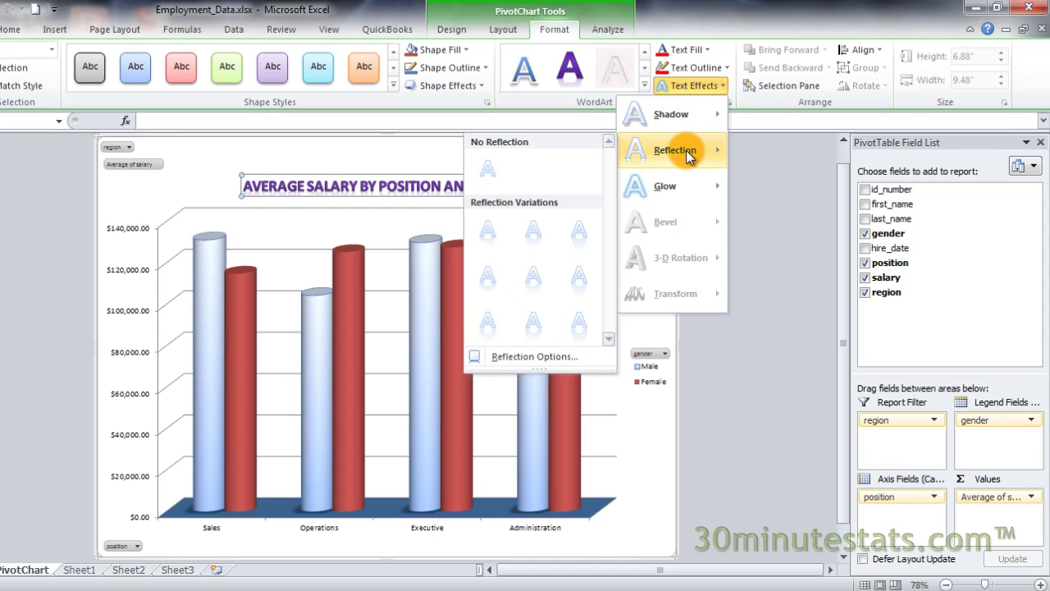
pyautogui.click(577, 235)
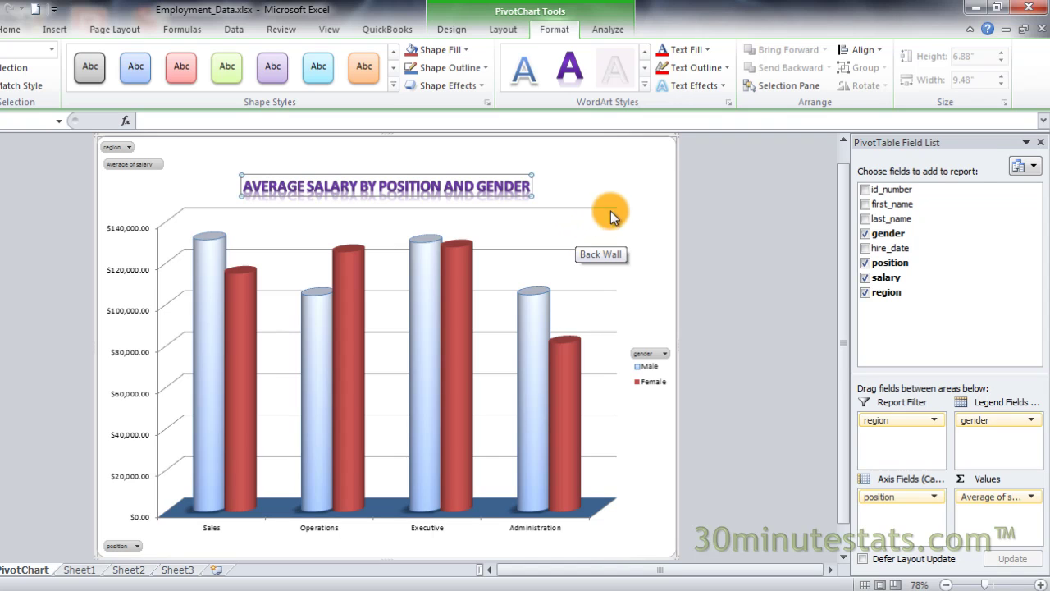
# - Set both the title's text fill and text outline to red
pyautogui.click(695, 50)
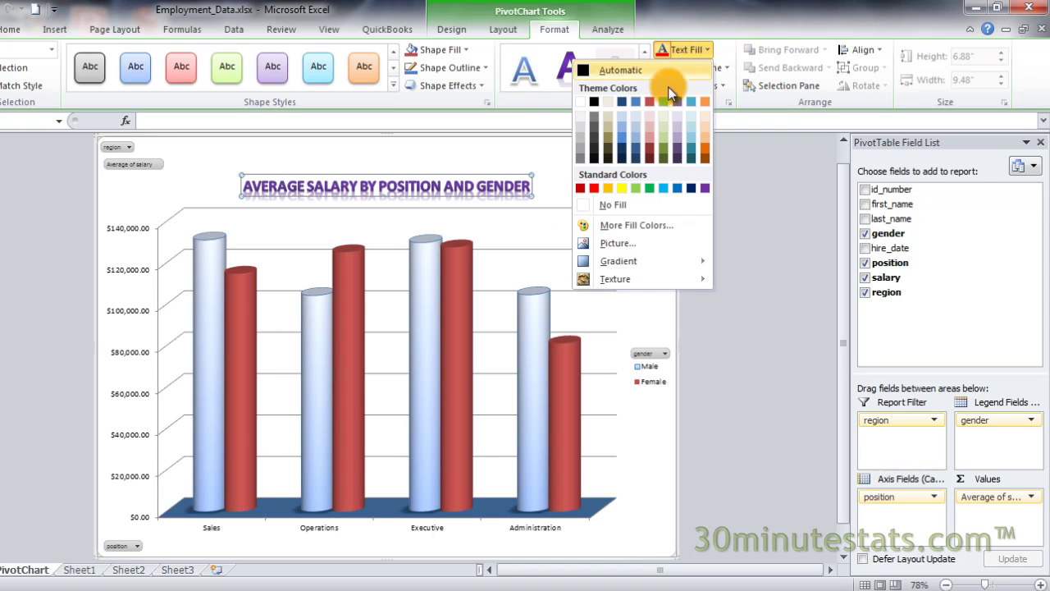
pyautogui.click(592, 189)
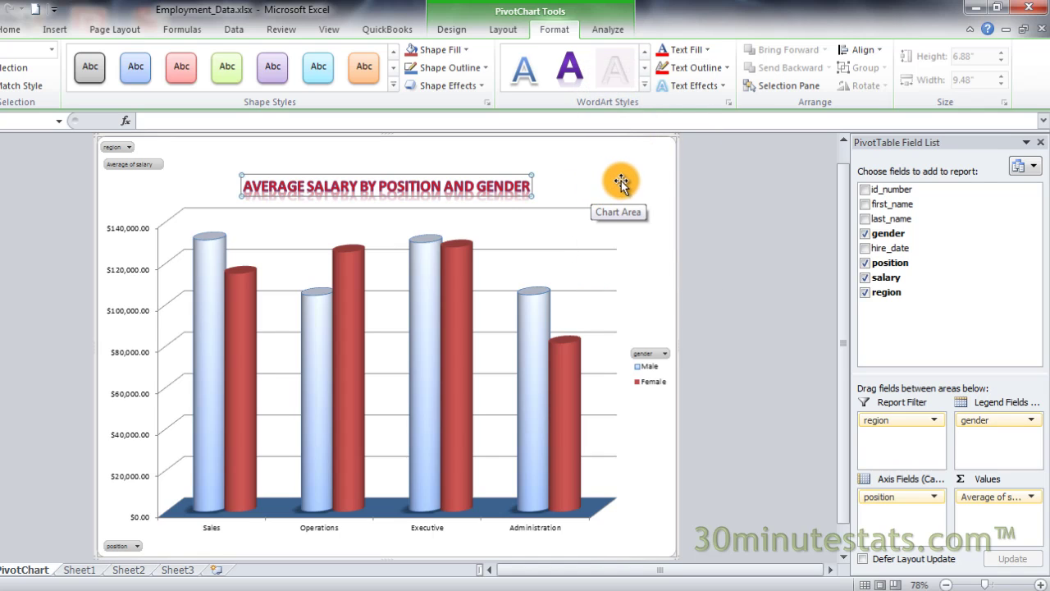
pyautogui.click(695, 69)
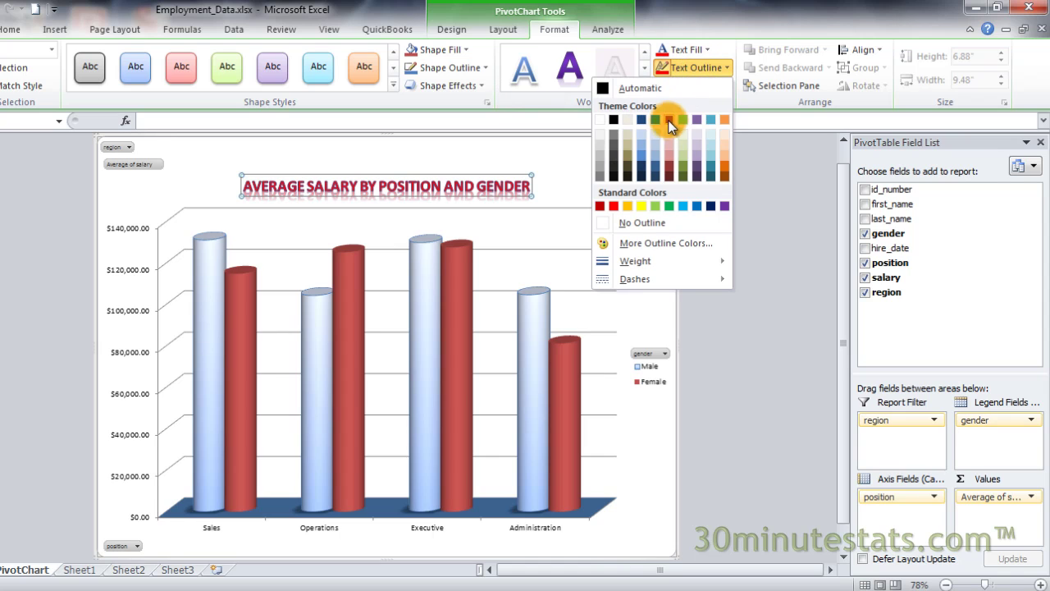
pyautogui.click(615, 207)
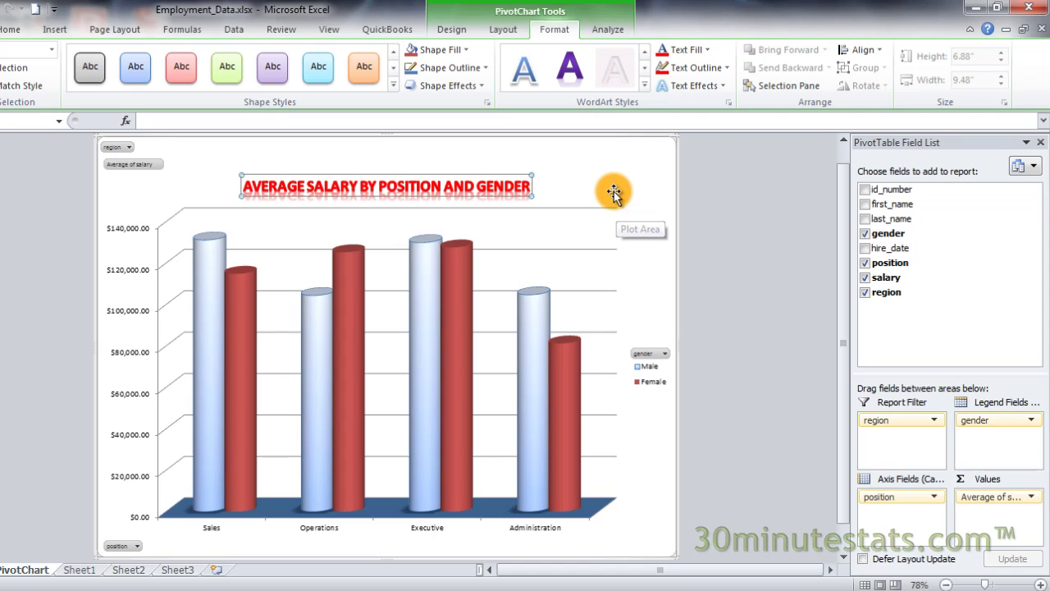
pyautogui.click(613, 191)
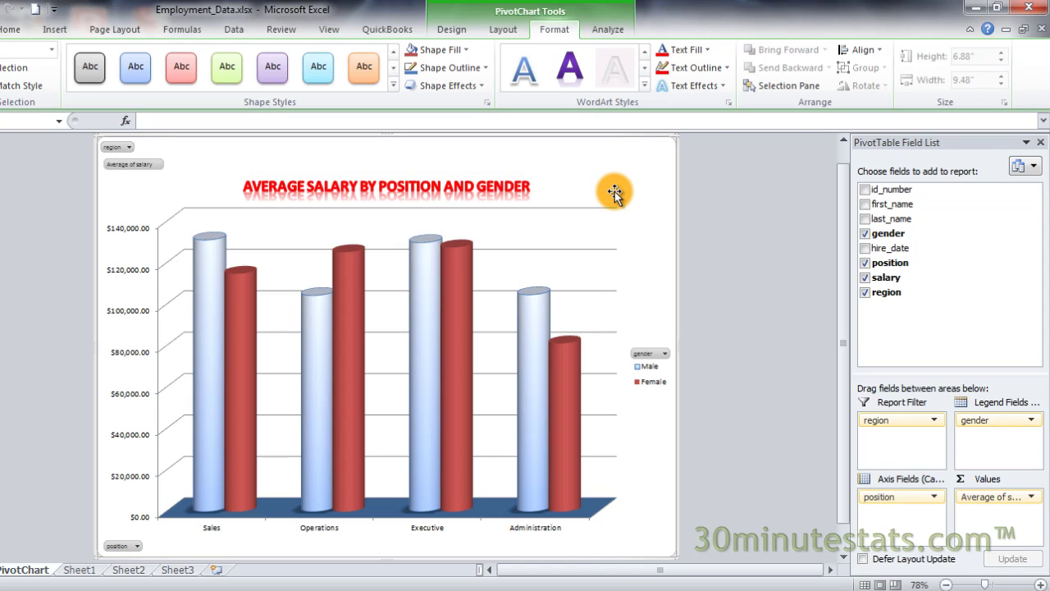